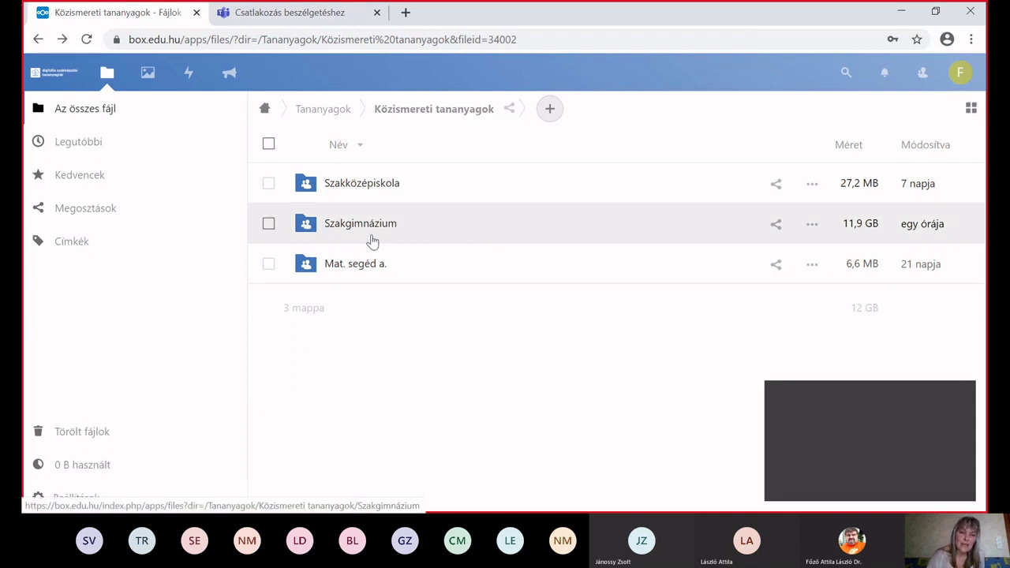
# Preview Szik_Osztalykoz_epit_ pr_10_tj.pdf from the Szakközépiskola folder, then return to Közismereti tananyagok.
pyautogui.click(372, 185)
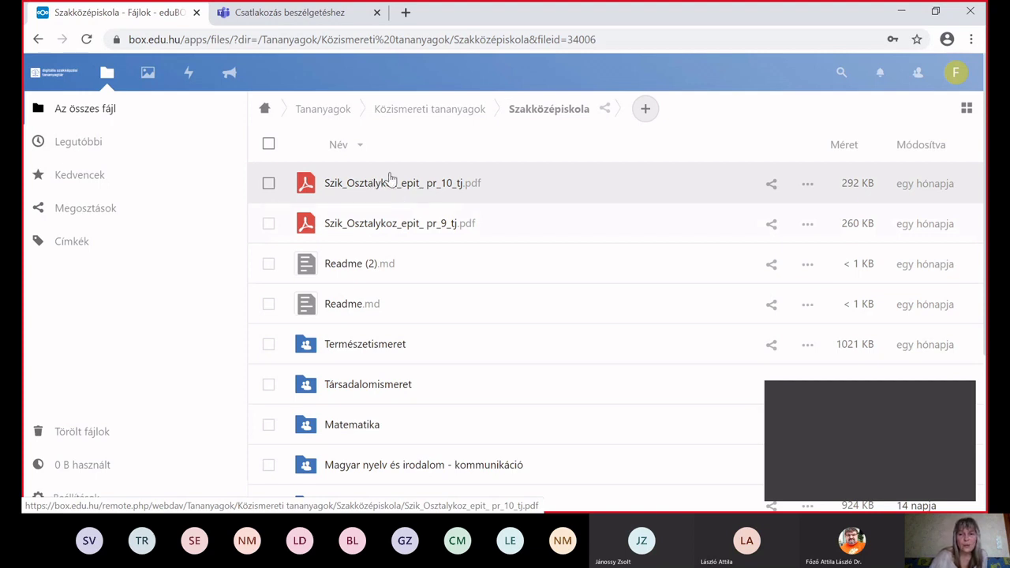
pyautogui.click(380, 186)
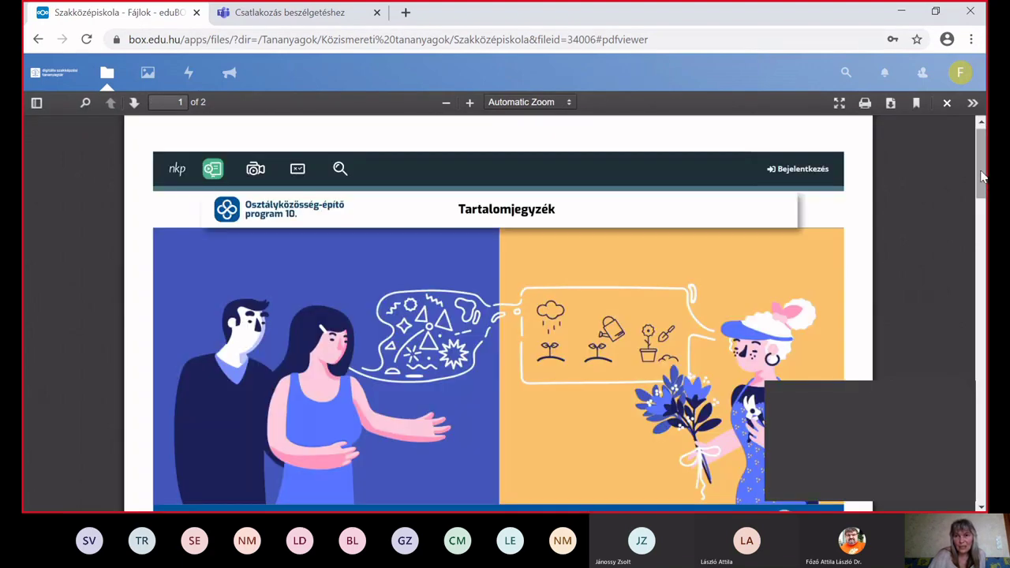
pyautogui.scroll(-1, 977, 177)
pyautogui.moveTo(977, 177); pyautogui.dragTo(957, 221)
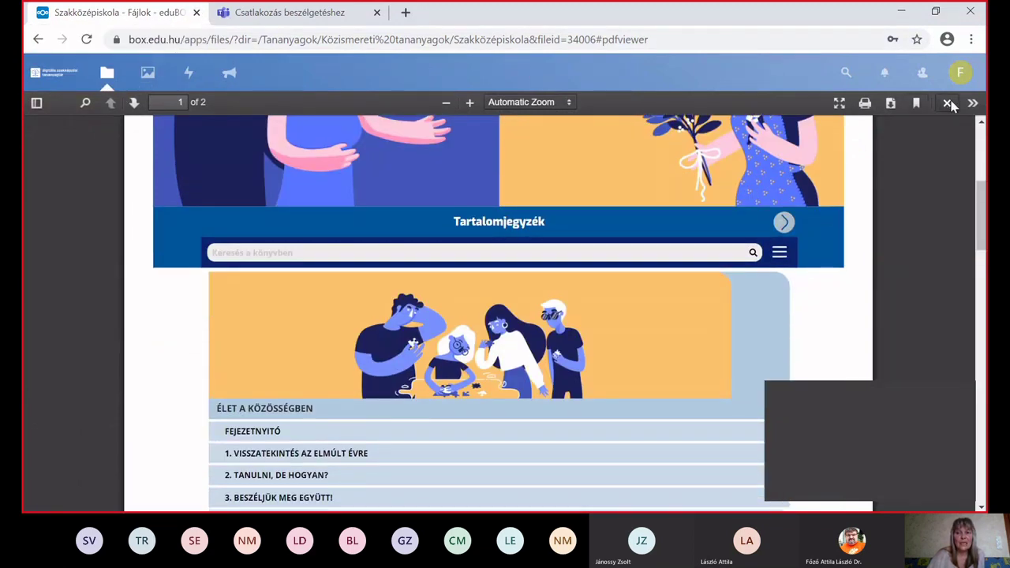
pyautogui.click(948, 103)
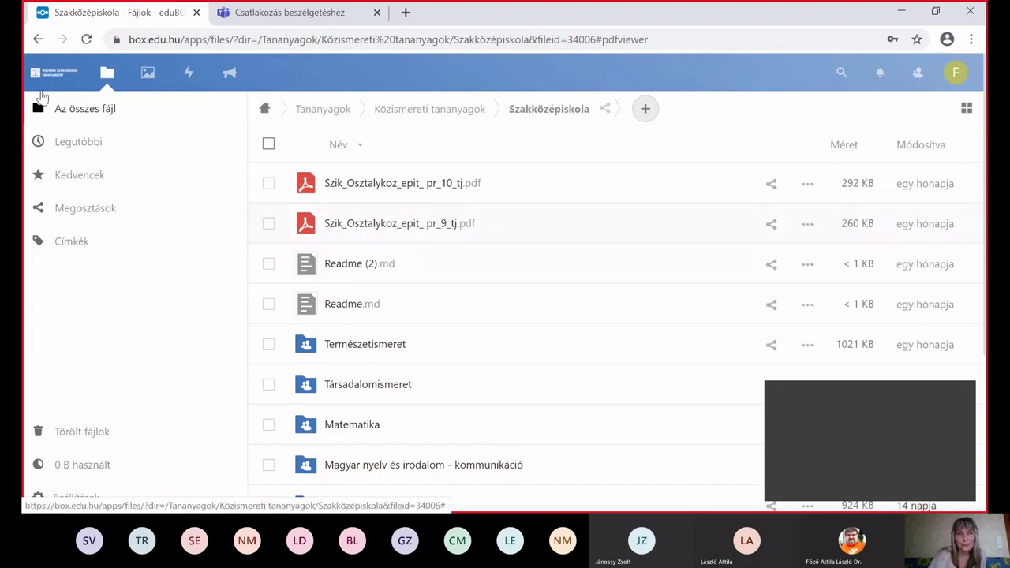
pyautogui.click(39, 40)
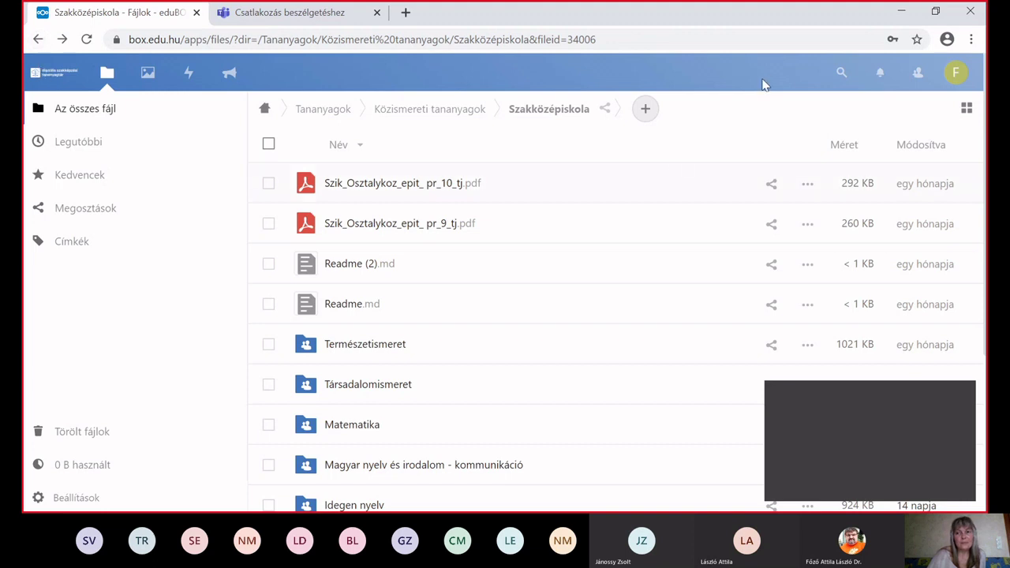
pyautogui.click(39, 39)
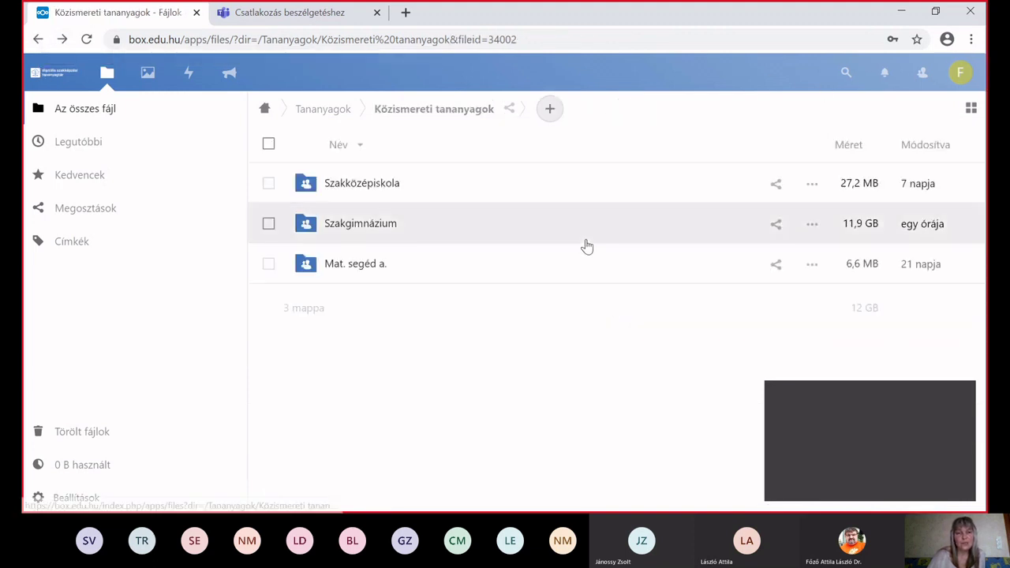
# Open the Szakgimnázium folder and look through its list of subject folders.
pyautogui.click(378, 227)
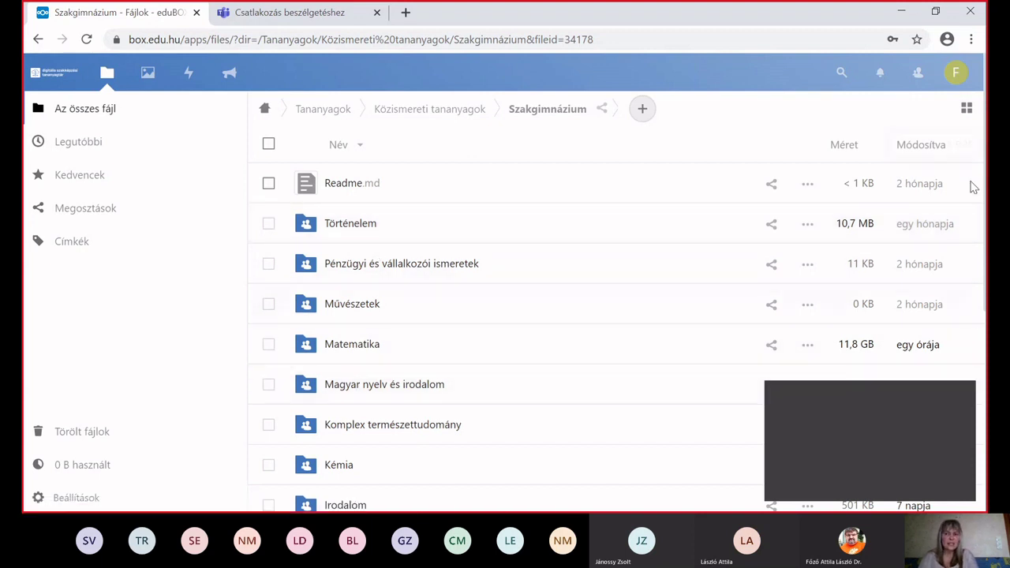
pyautogui.scroll(-1, 980, 253)
pyautogui.scroll(-2, 980, 257)
pyautogui.scroll(-3, 980, 288)
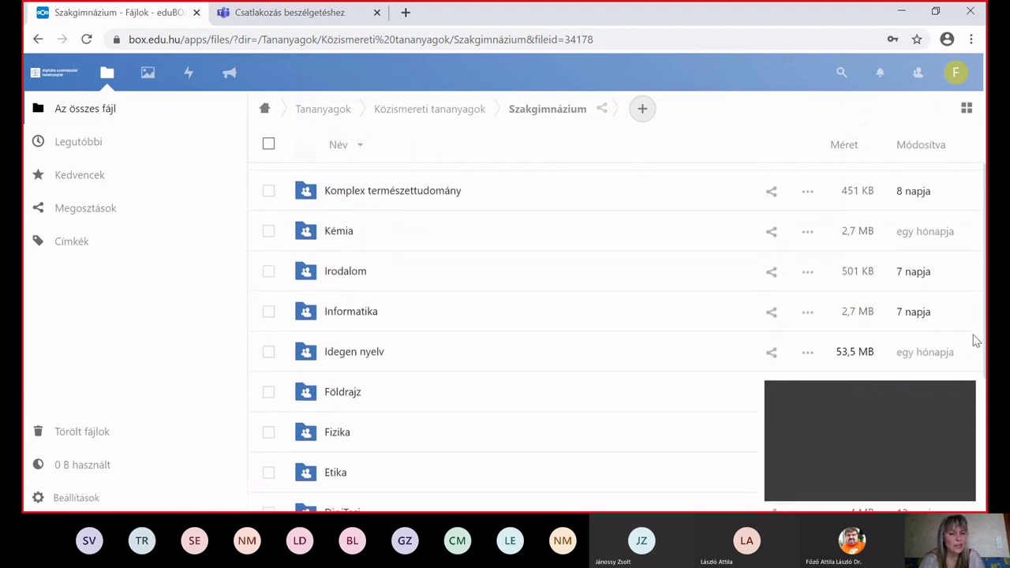
pyautogui.scroll(-1, 973, 360)
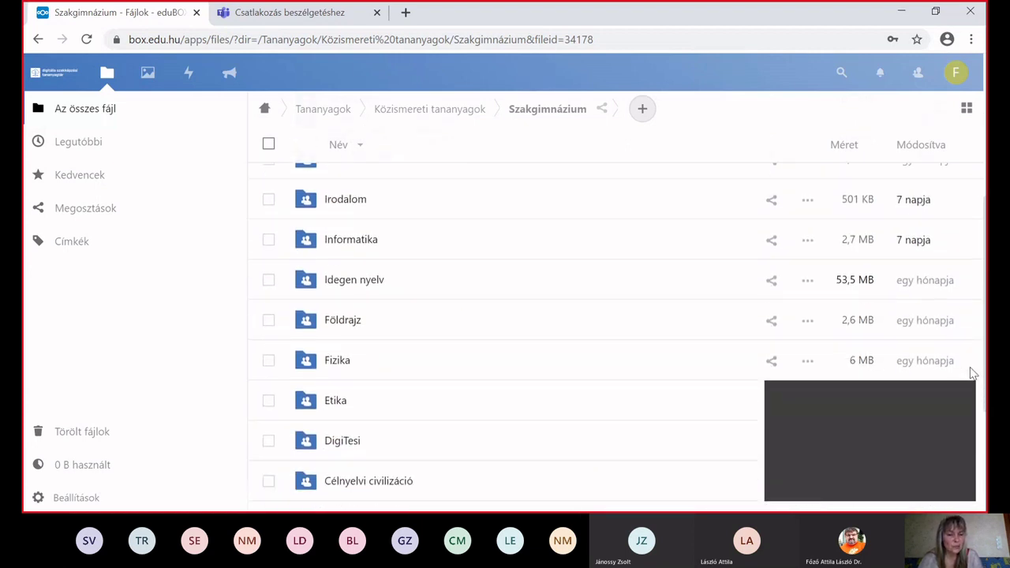
pyautogui.scroll(-1, 972, 372)
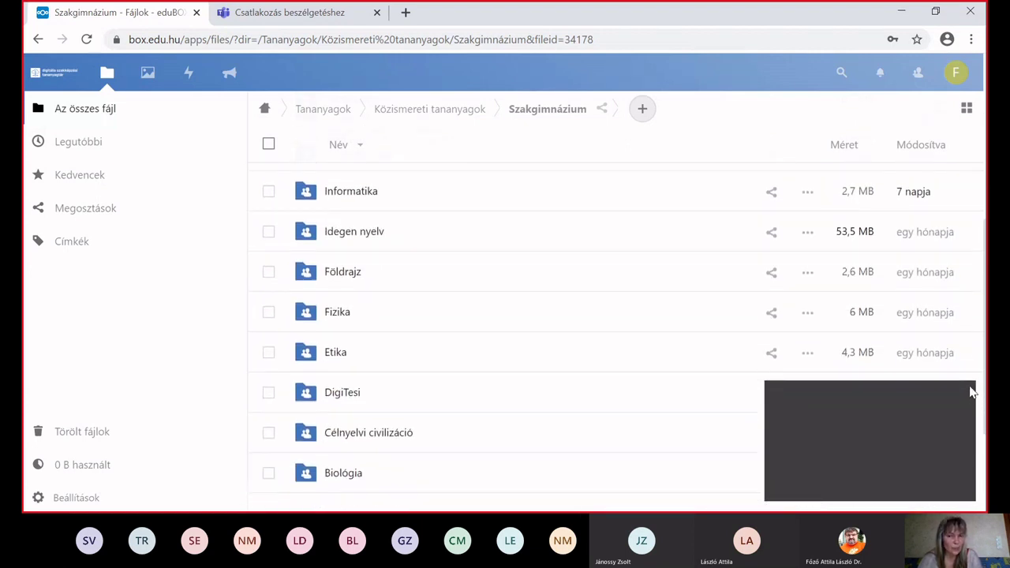
pyautogui.scroll(2, 981, 355)
pyautogui.scroll(2, 981, 355)
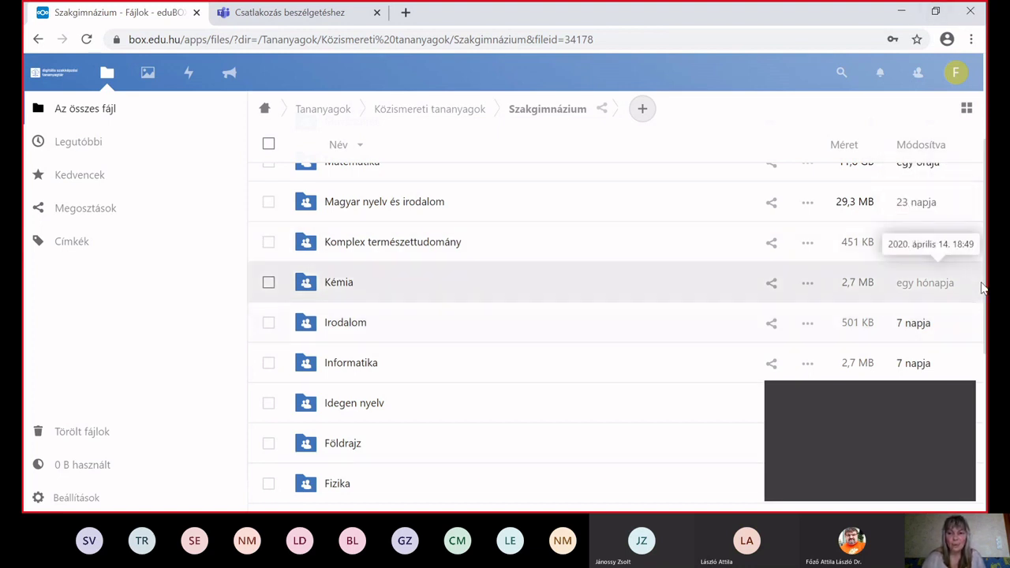
pyautogui.scroll(3, 985, 295)
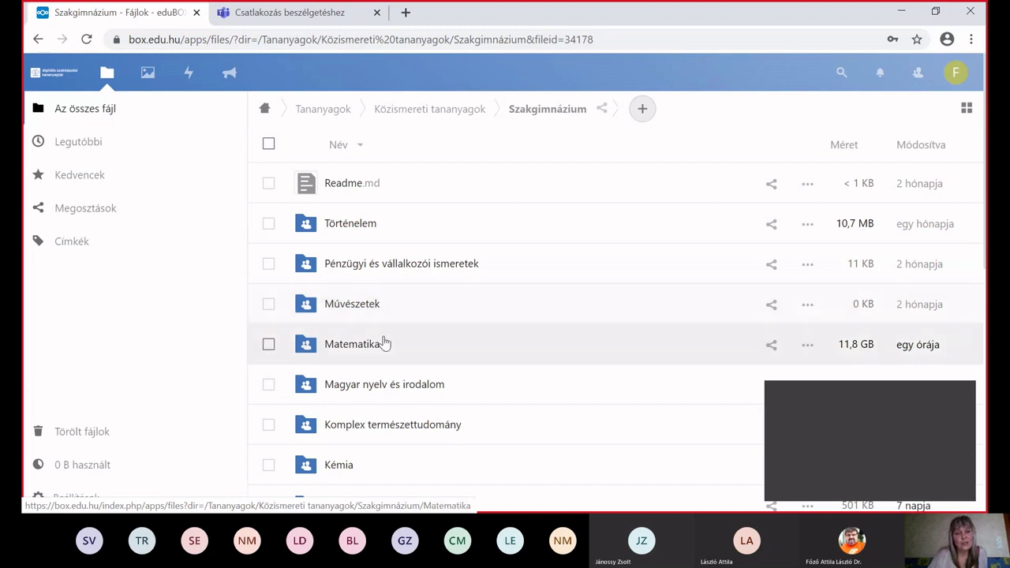
# View the contents of the Matematika folder in Szakgimnázium and go back up to the Tananyagok folder.
pyautogui.click(377, 355)
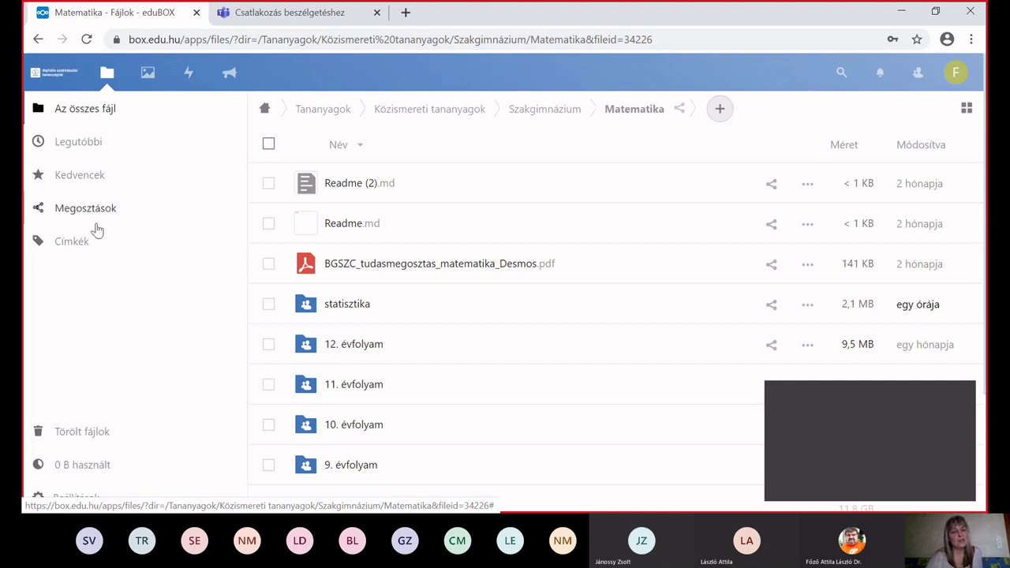
pyautogui.click(38, 39)
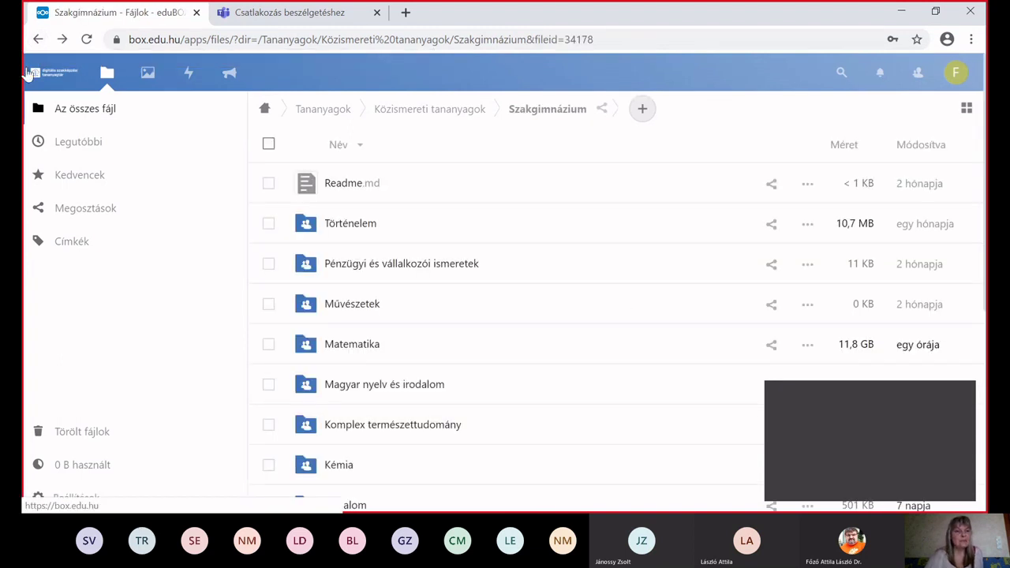
pyautogui.click(37, 40)
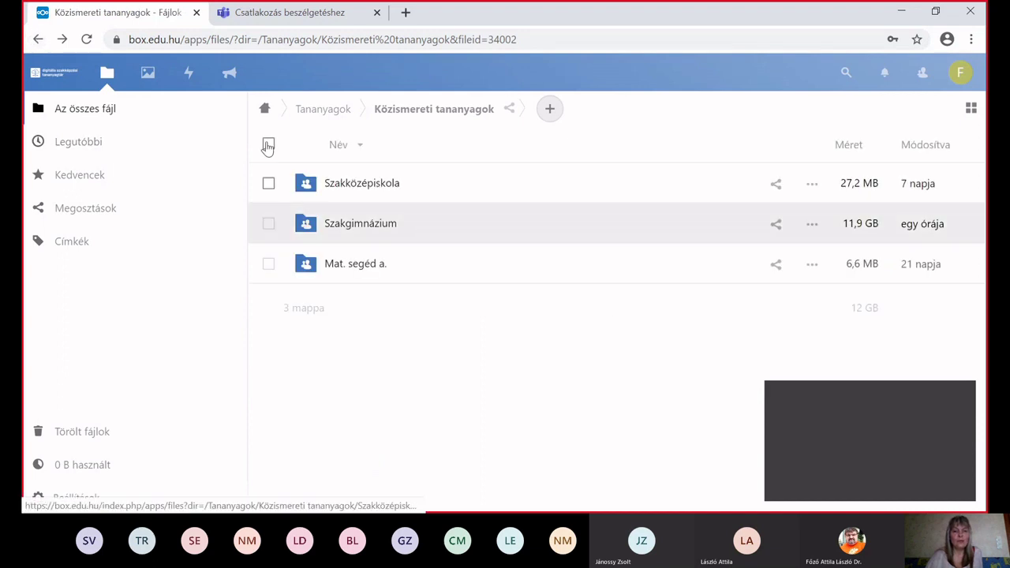
pyautogui.click(37, 40)
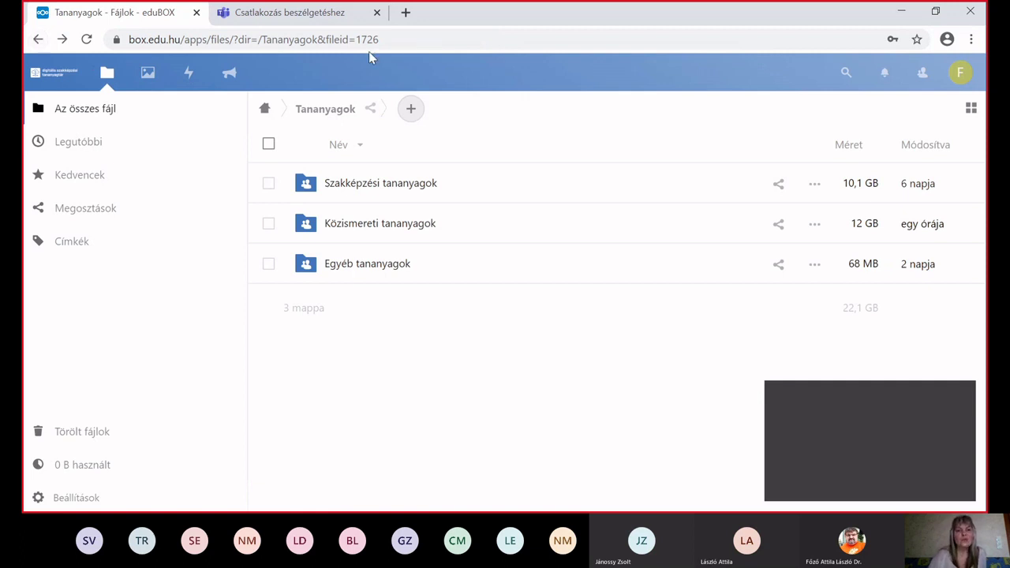
# Open the Szakképzési tananyagok folder and look through its list of vocational sector folders.
pyautogui.click(409, 185)
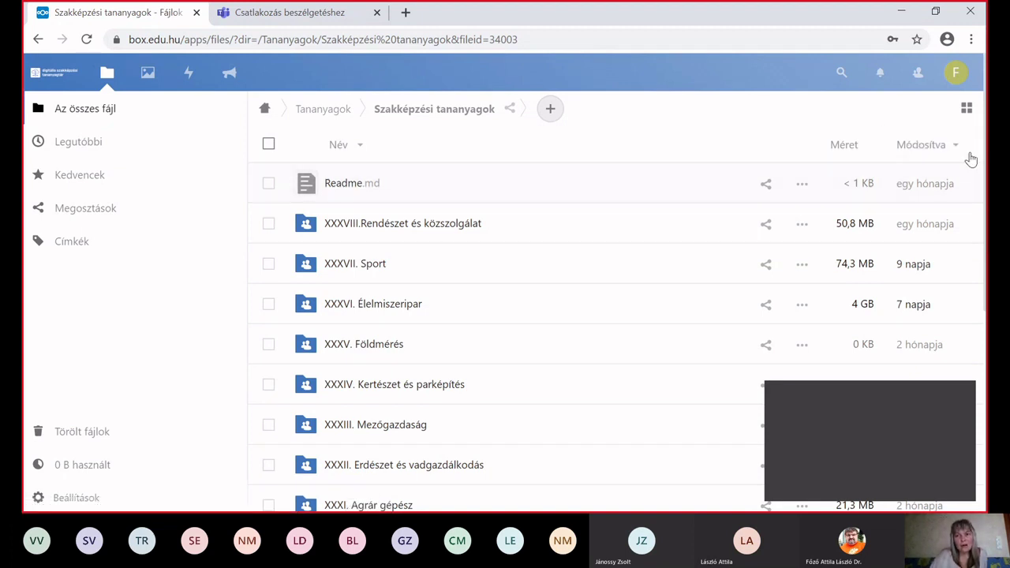
pyautogui.moveTo(984, 180); pyautogui.dragTo(969, 421)
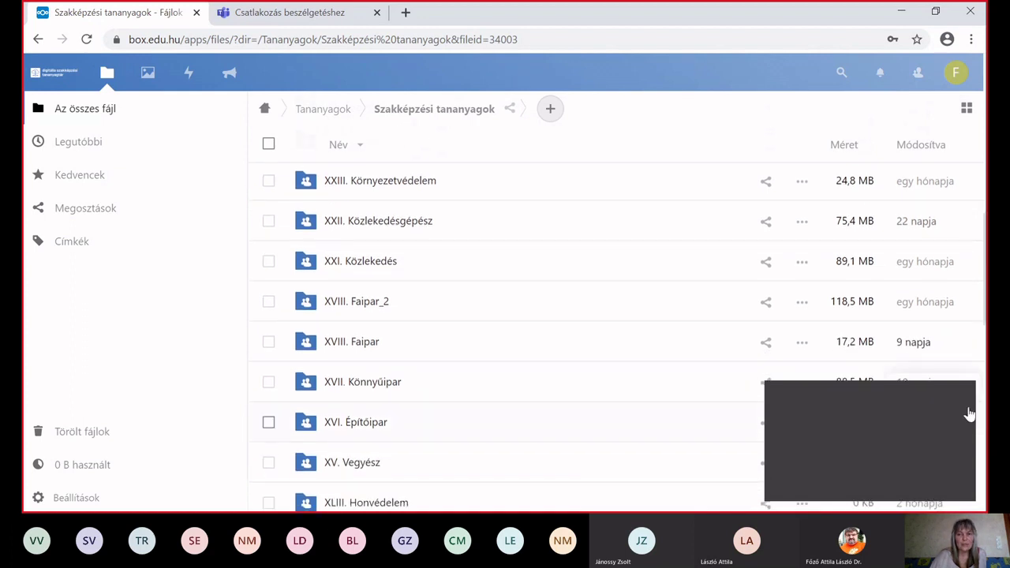
pyautogui.moveTo(985, 288); pyautogui.dragTo(984, 390)
pyautogui.scroll(-1, 615, 331)
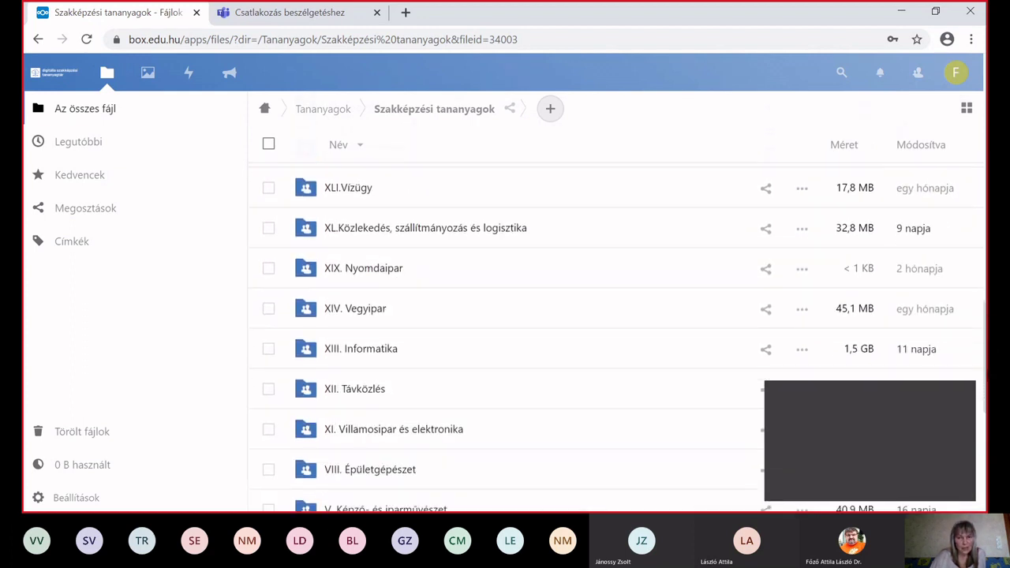
pyautogui.scroll(10, 615, 331)
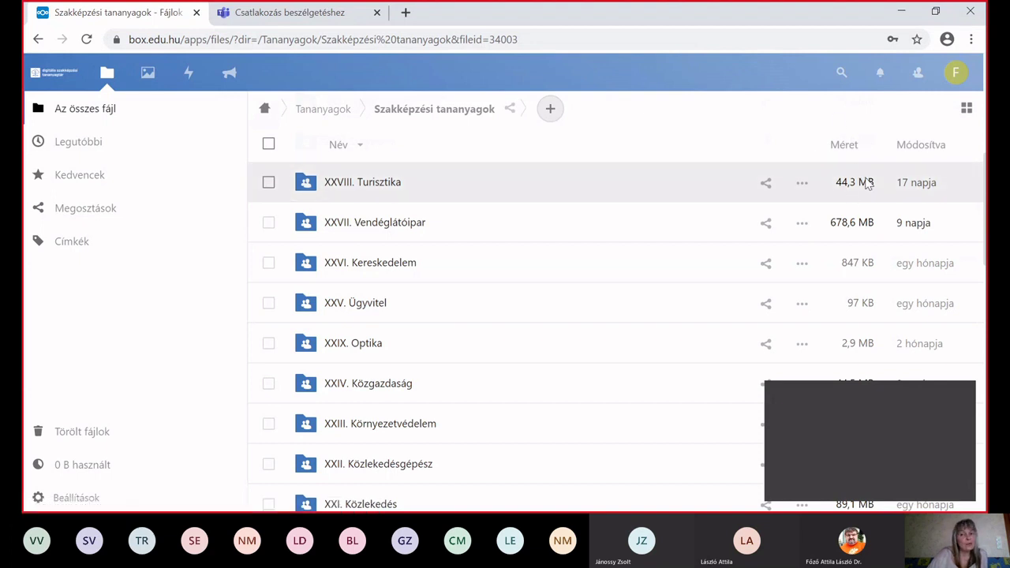
pyautogui.moveTo(942, 189)
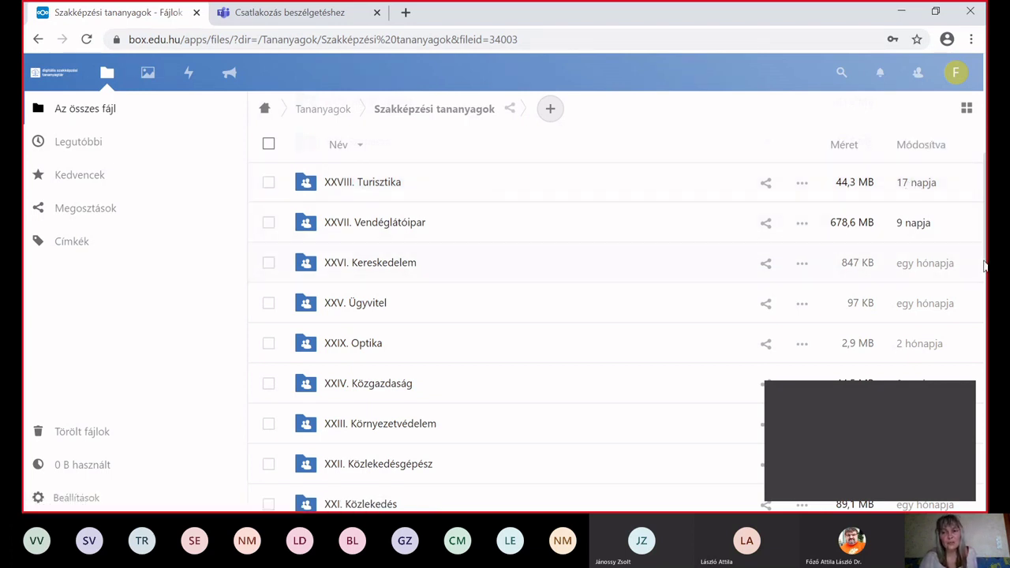
pyautogui.scroll(-4, 984, 266)
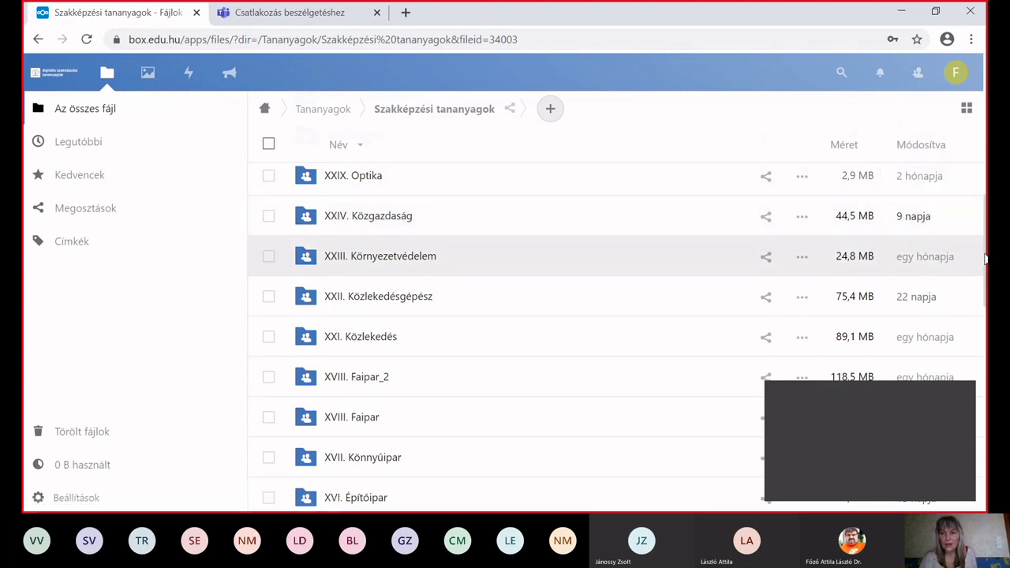
pyautogui.scroll(-4, 984, 259)
pyautogui.scroll(8, 978, 193)
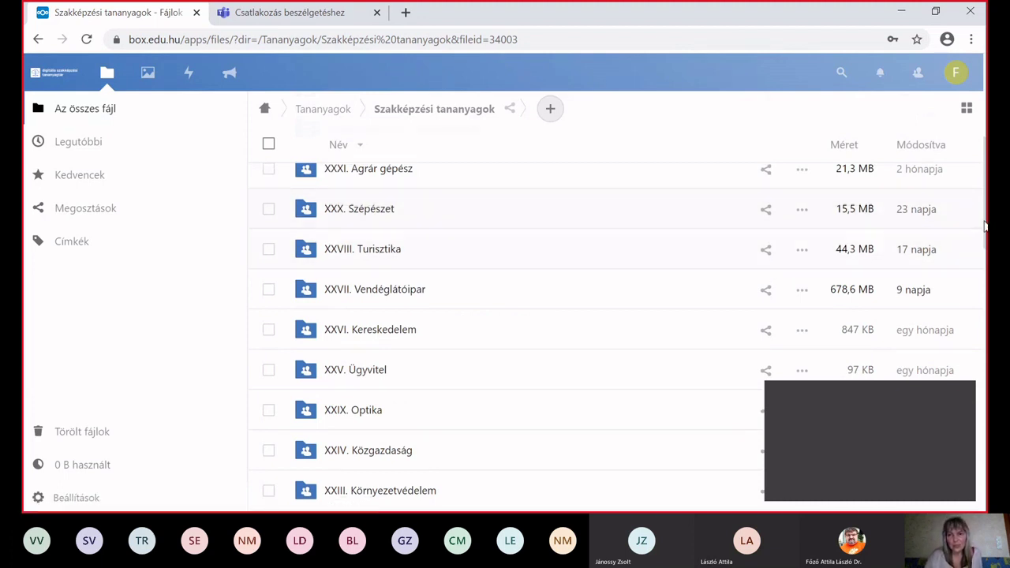
pyautogui.scroll(5, 984, 226)
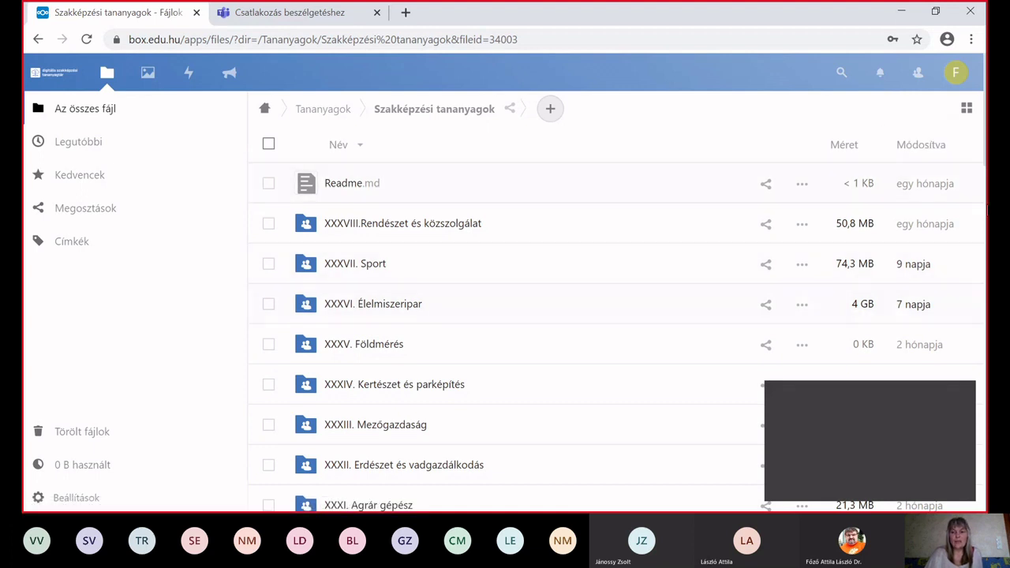
pyautogui.scroll(-5, 982, 241)
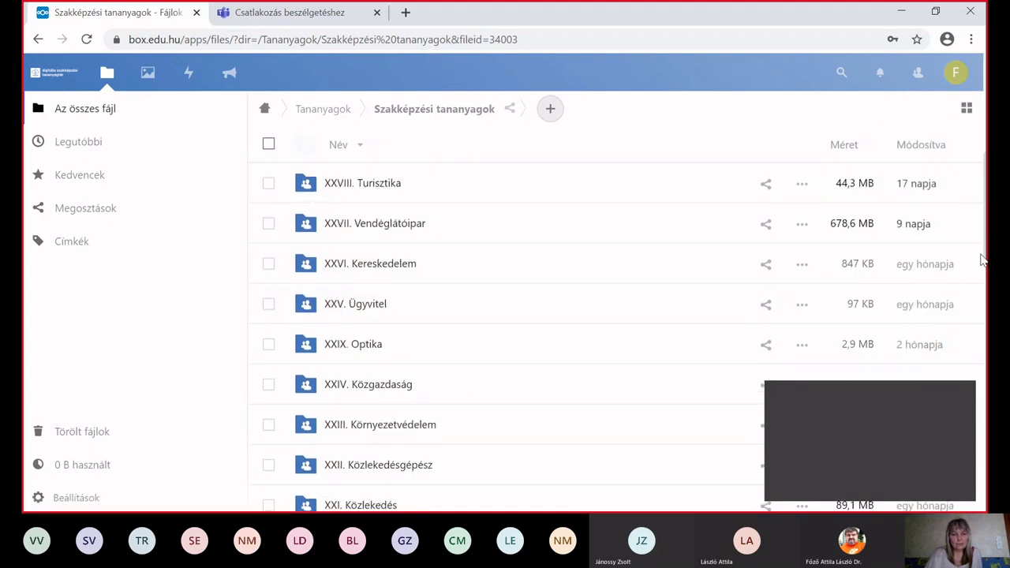
# Open the 13. évfolyam folder of Gyógypedagógiai segítő munkatárs inside the IV. Pedagógia sector.
pyautogui.moveTo(985, 243); pyautogui.dragTo(986, 469)
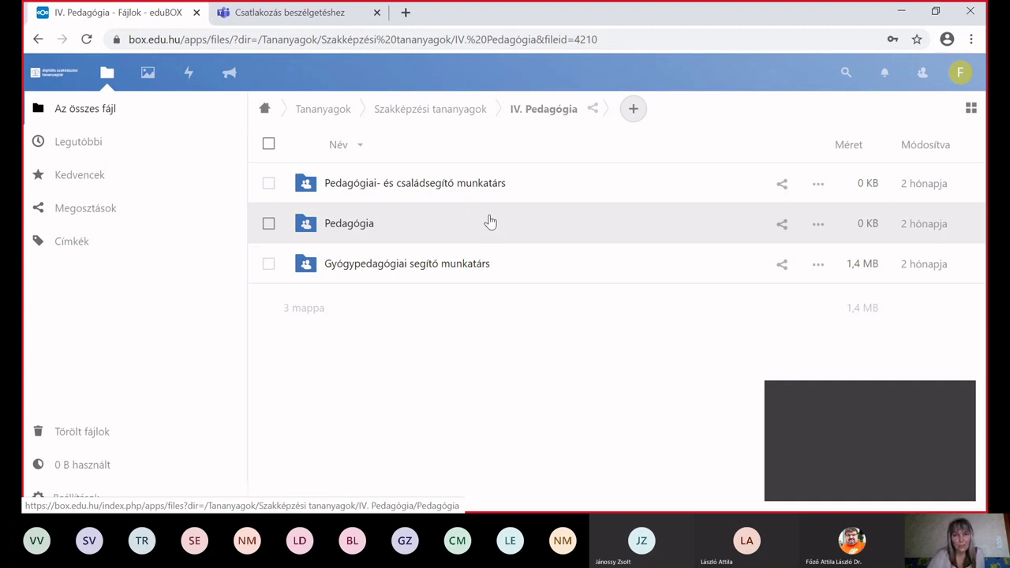
pyautogui.click(377, 267)
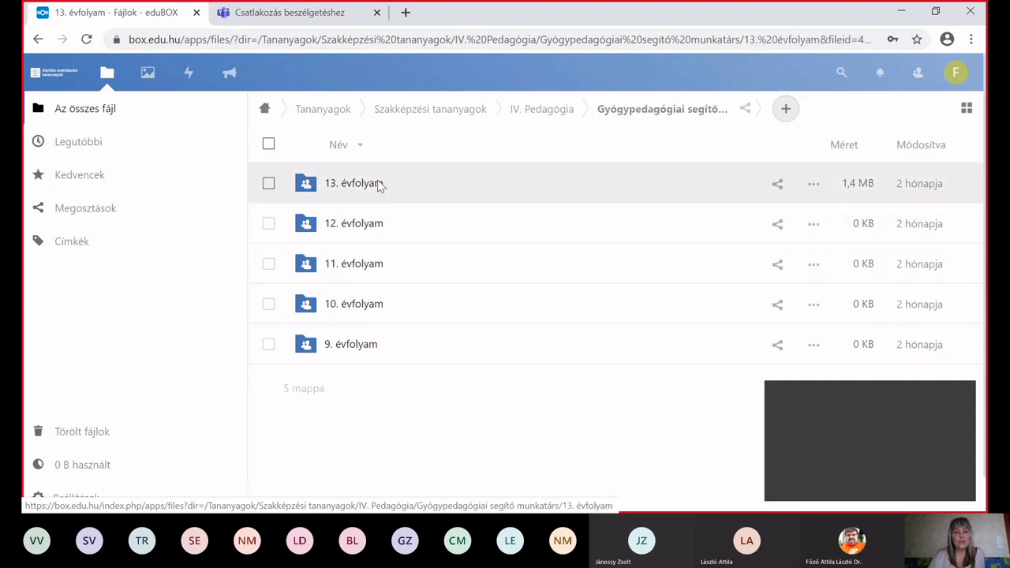
pyautogui.click(377, 184)
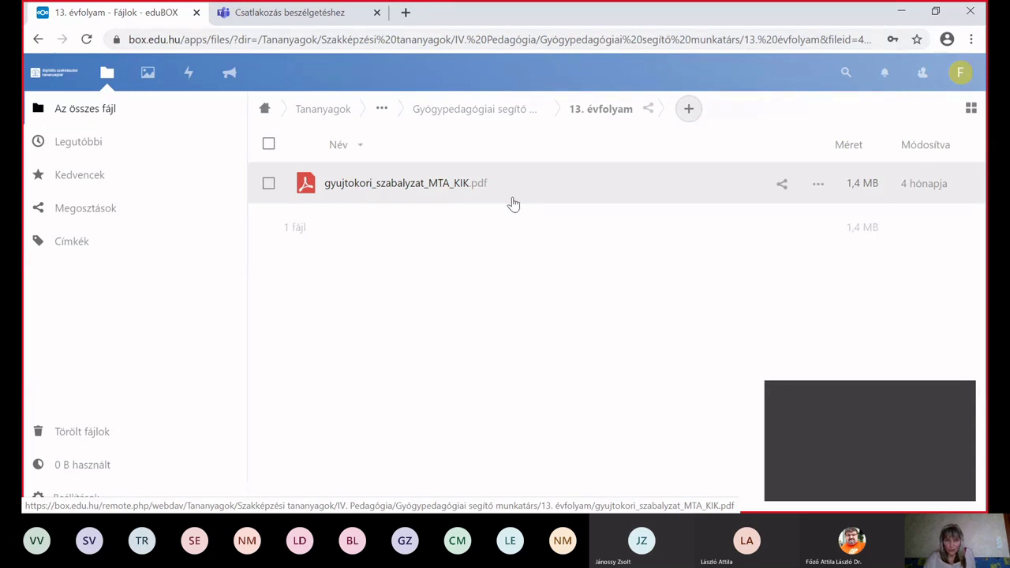
# Go back up from the 13. évfolyam folder to the Tananyagok folder.
pyautogui.click(38, 39)
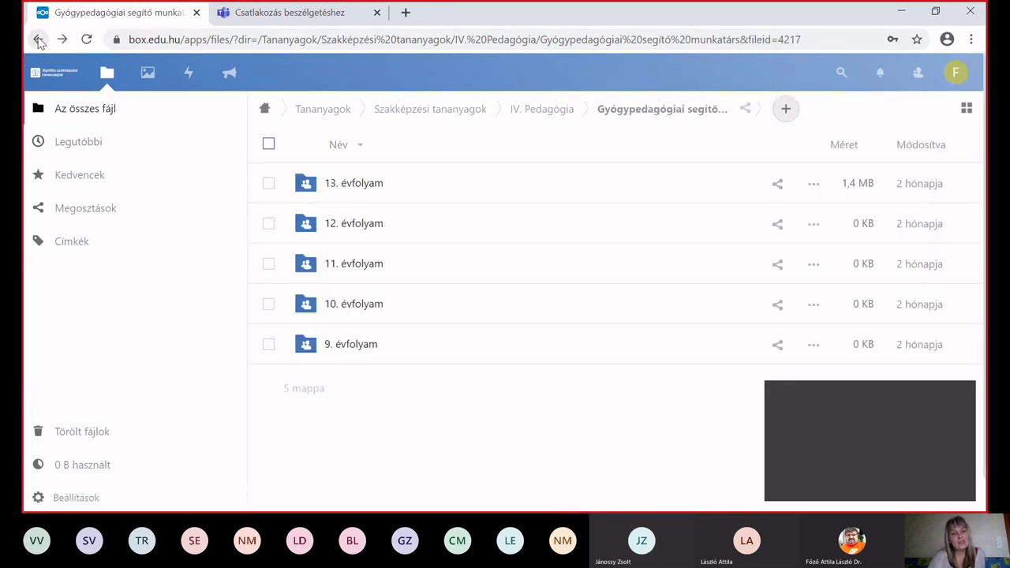
pyautogui.click(38, 40)
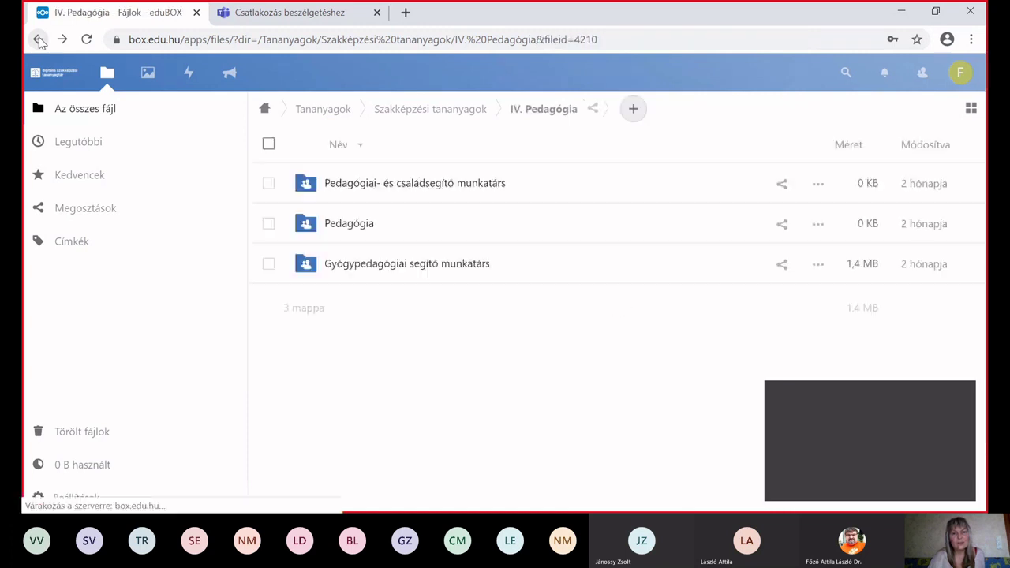
pyautogui.click(38, 40)
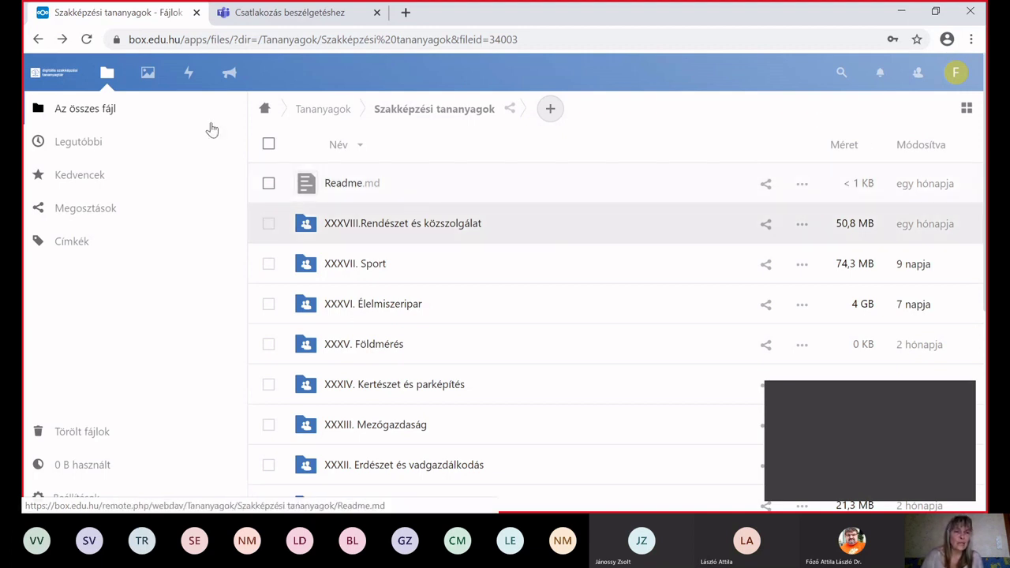
pyautogui.click(38, 41)
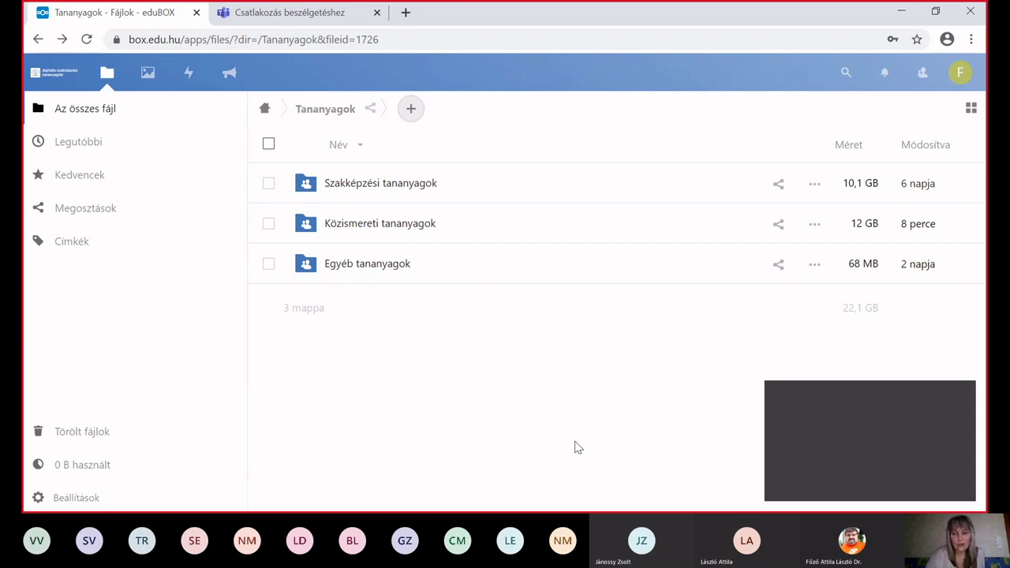
pyautogui.click(884, 489)
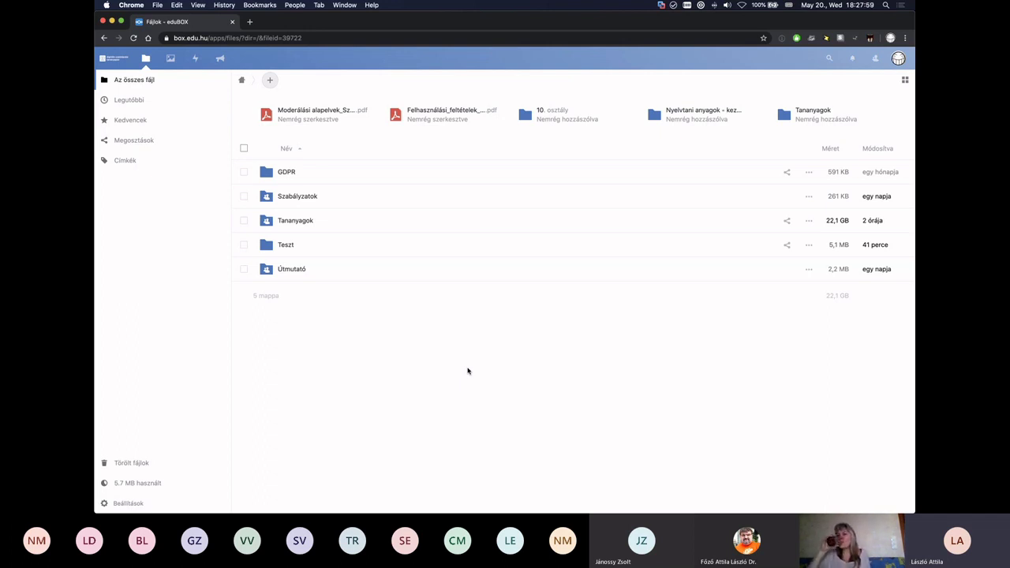
# Open box.edu.hu in a private browser window, view its login options and go back to the eduBOX file list.
pyautogui.press('super+shift+n')
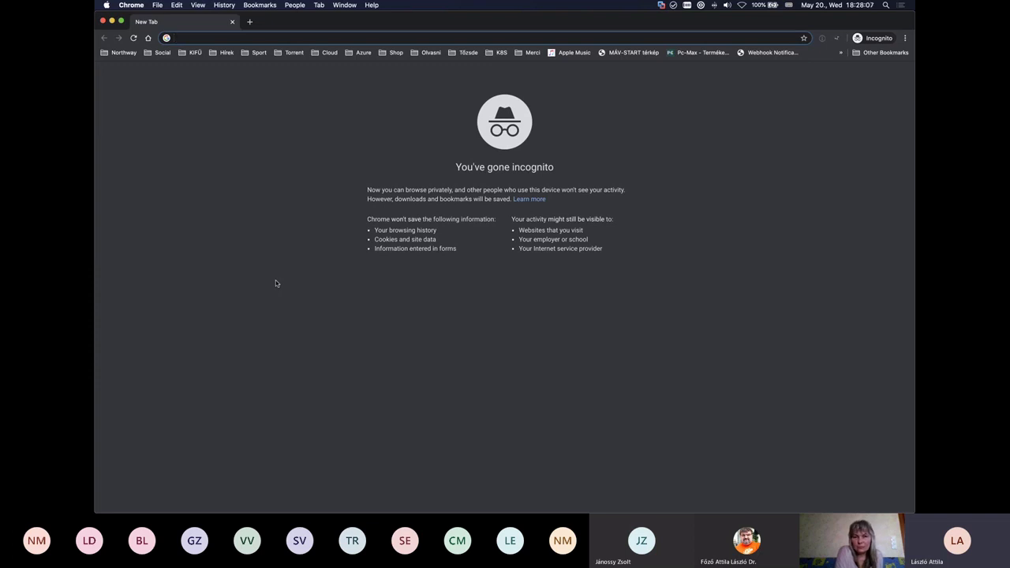
pyautogui.write('box.edu.hu')
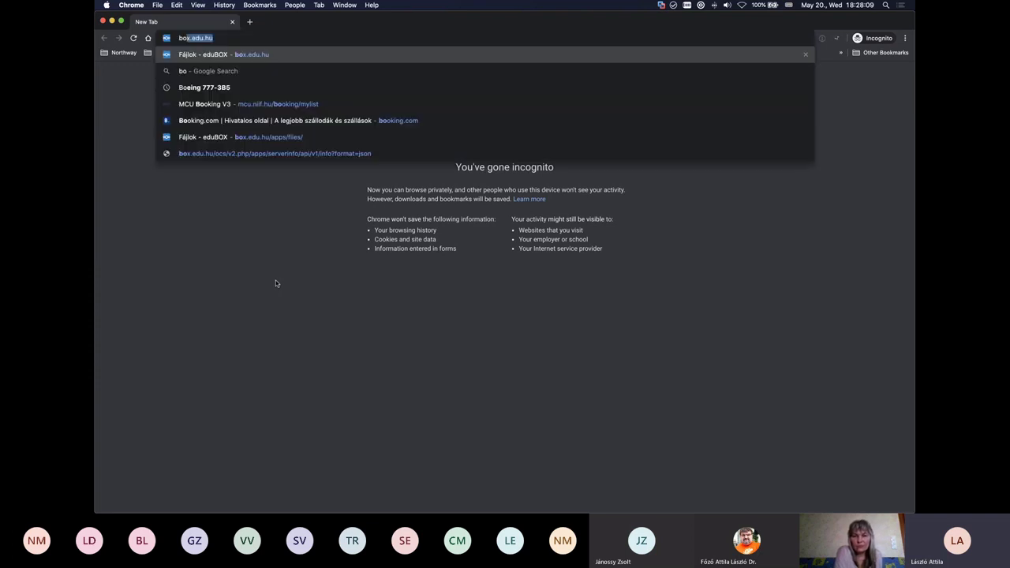
pyautogui.press('Return')
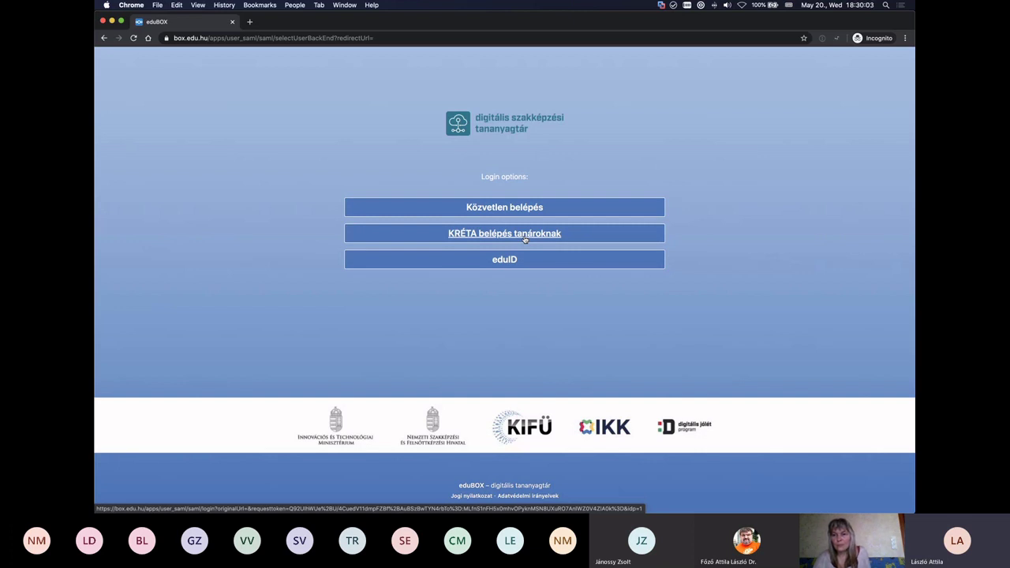
pyautogui.click(104, 38)
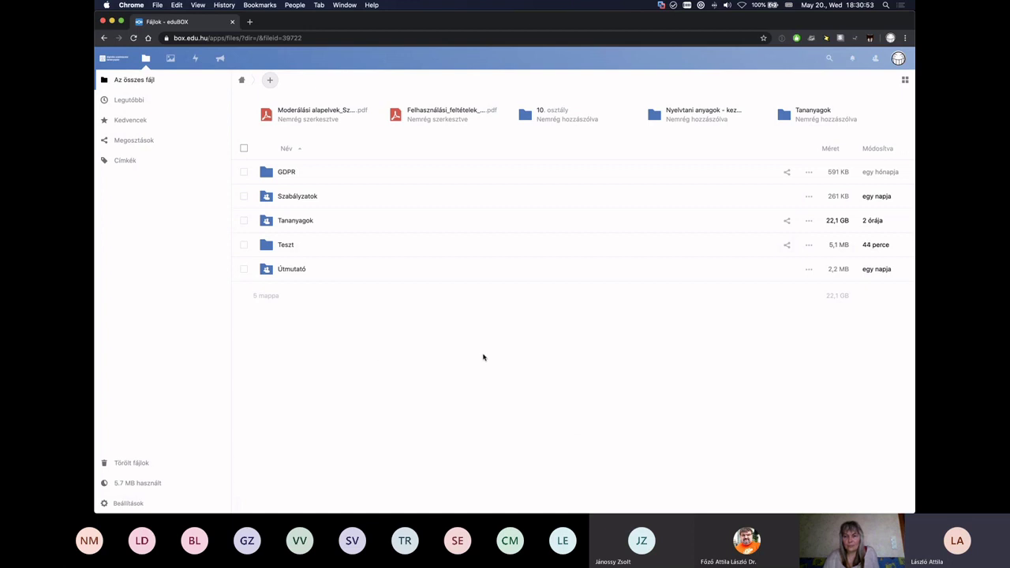
pyautogui.click(284, 246)
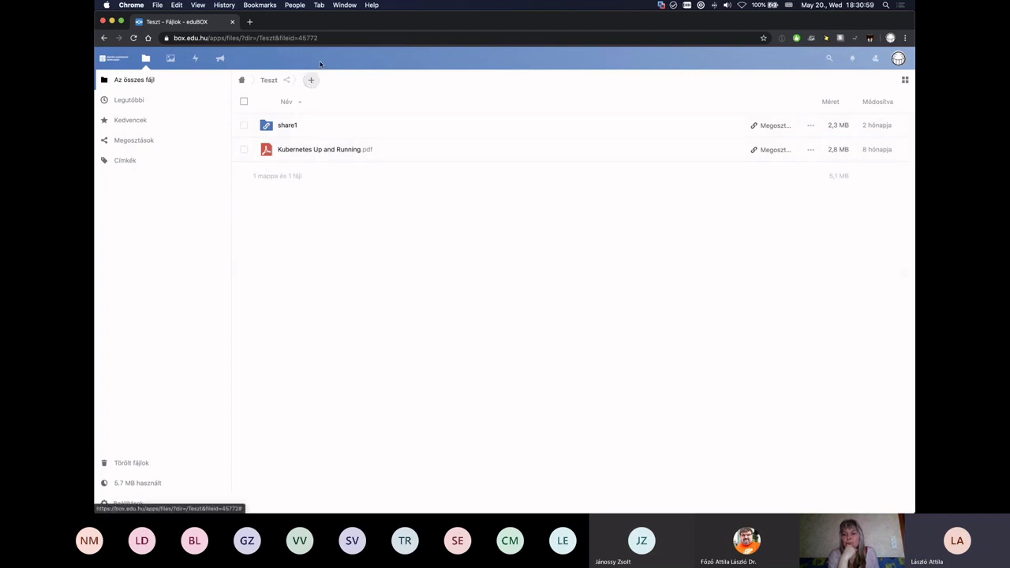
pyautogui.click(312, 81)
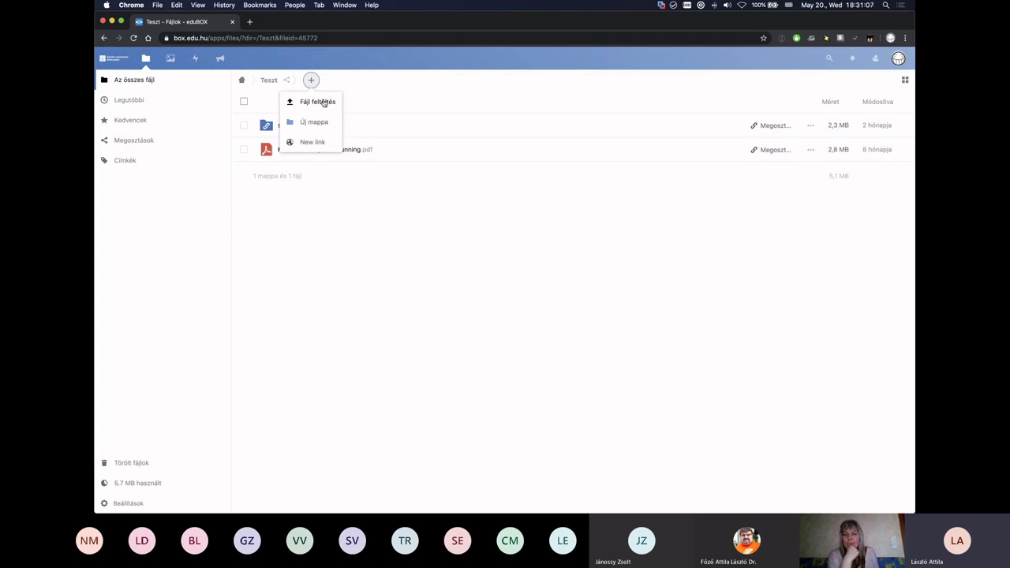
pyautogui.click(308, 144)
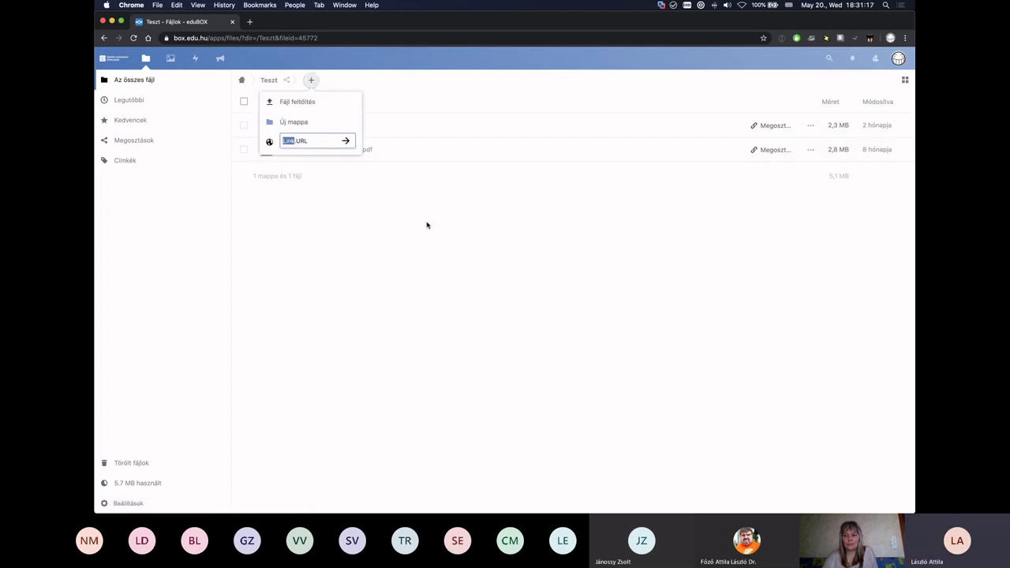
pyautogui.write('index.hu')
pyautogui.click(427, 225)
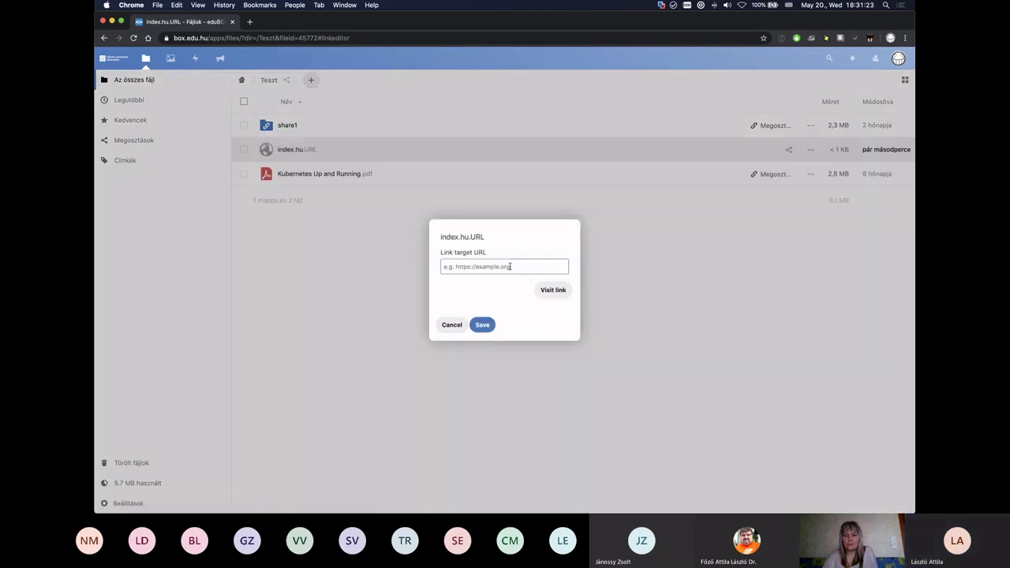
pyautogui.write('htt')
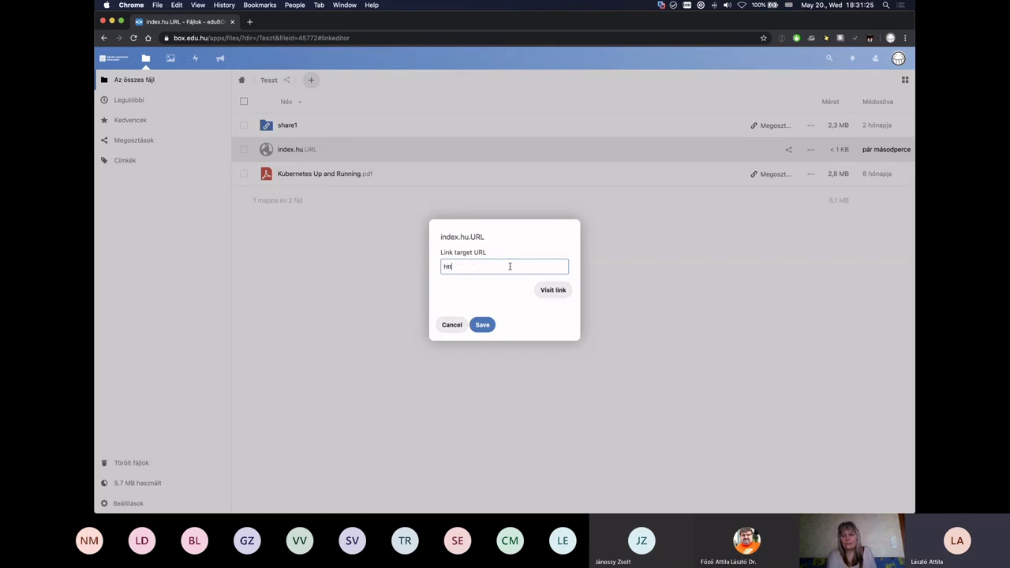
pyautogui.write('ps://index.hu')
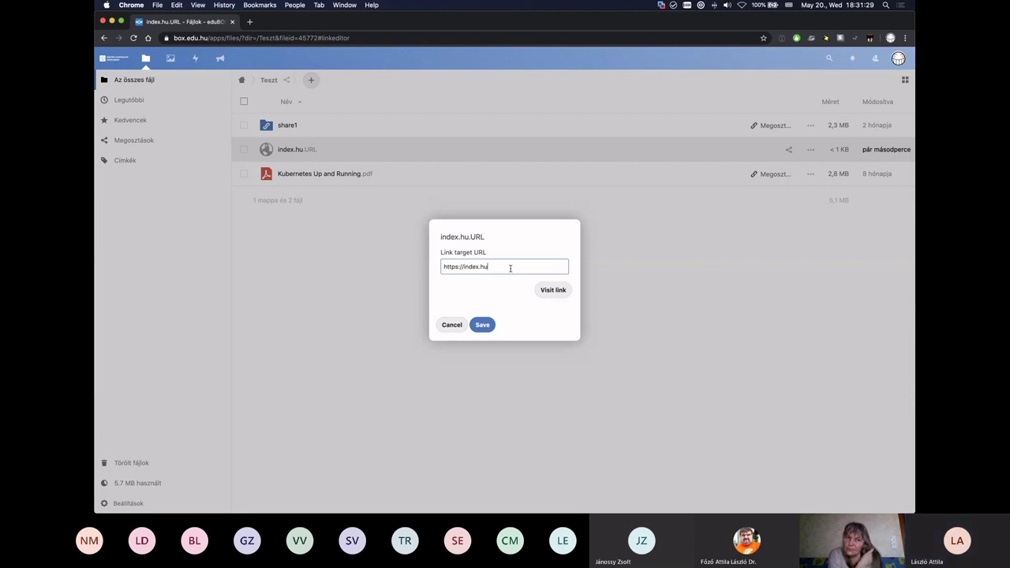
pyautogui.click(481, 325)
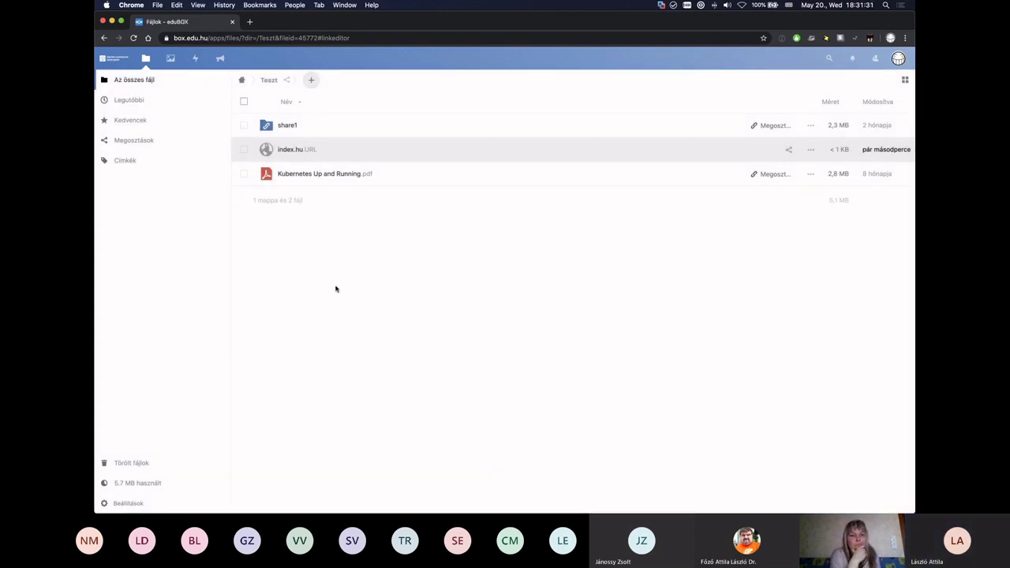
# Open the index.hu link, cancel the visit prompt and delete the link from the Teszt folder.
pyautogui.click(296, 151)
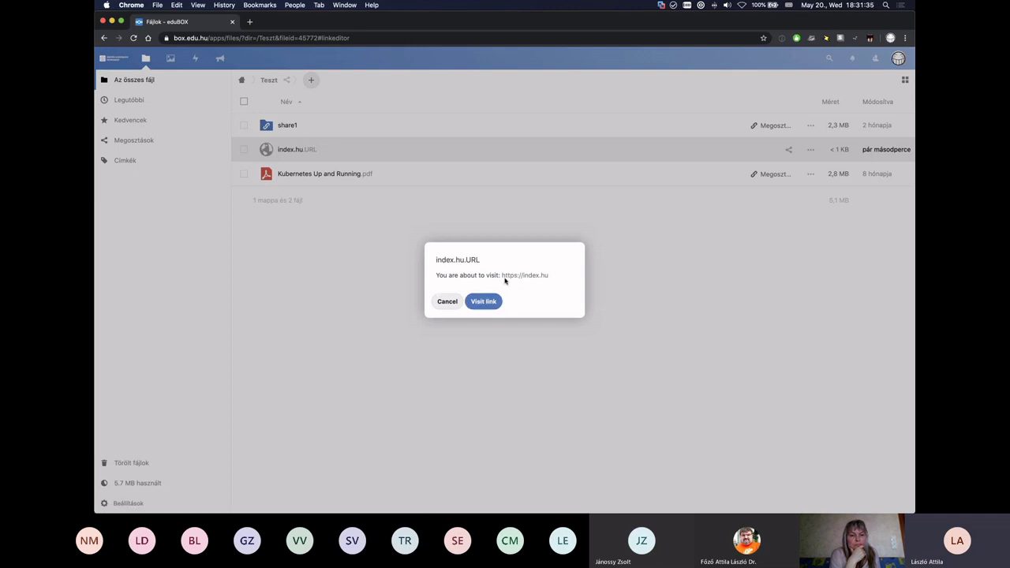
pyautogui.click(446, 302)
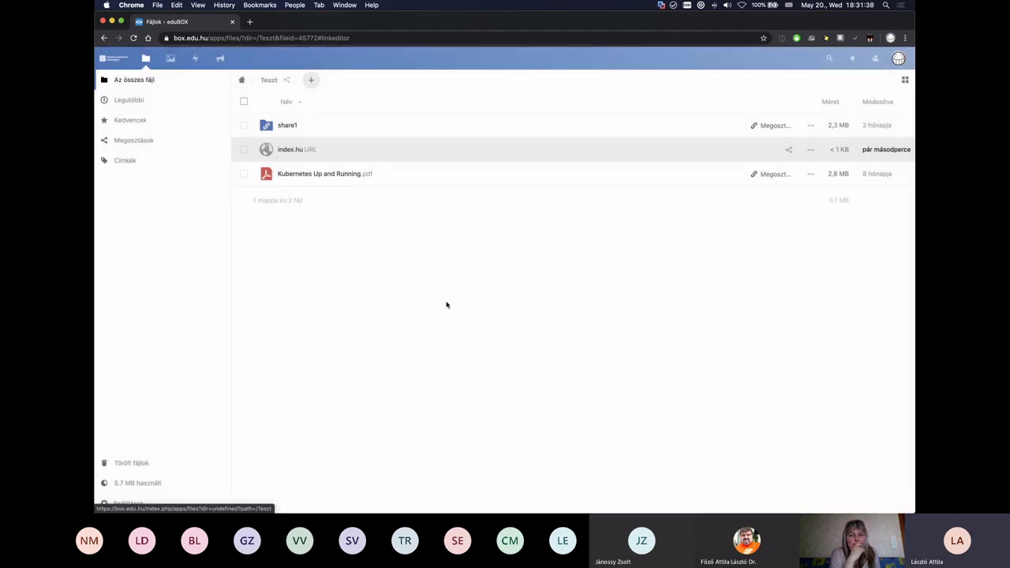
pyautogui.click(813, 149)
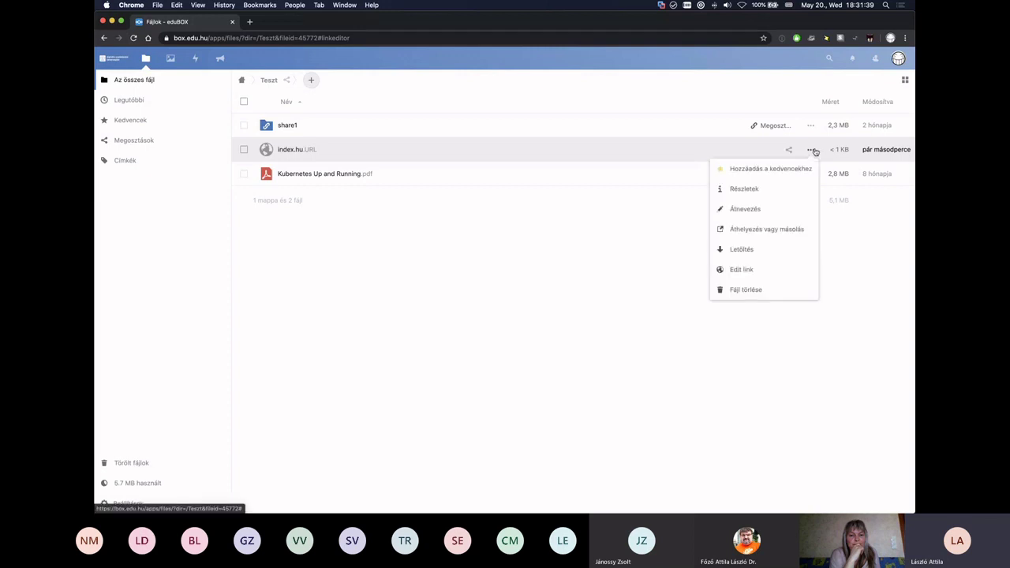
pyautogui.click(745, 290)
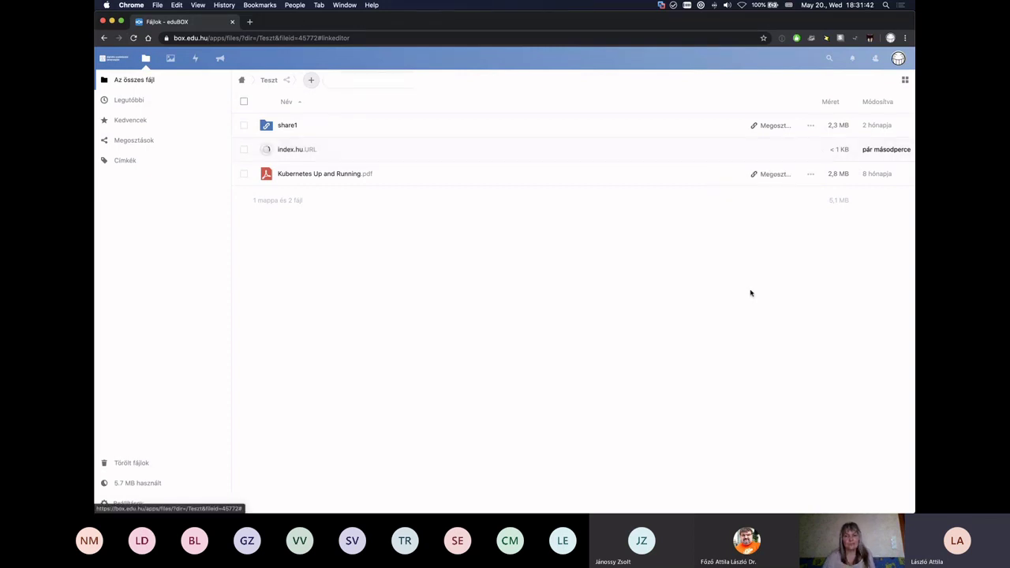
# Delete the Readme.md file from the Útmutató folder.
pyautogui.click(242, 80)
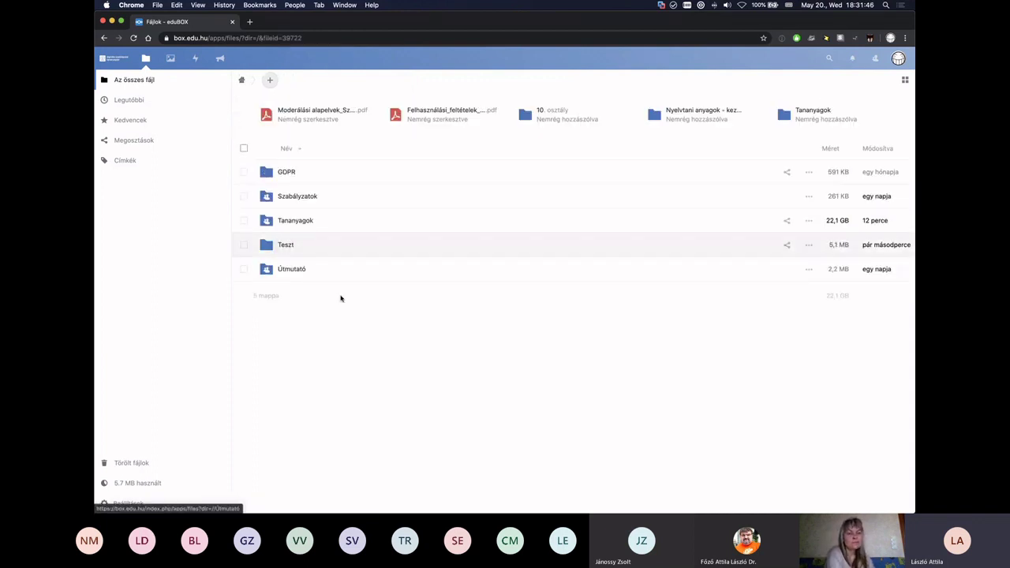
pyautogui.click(297, 270)
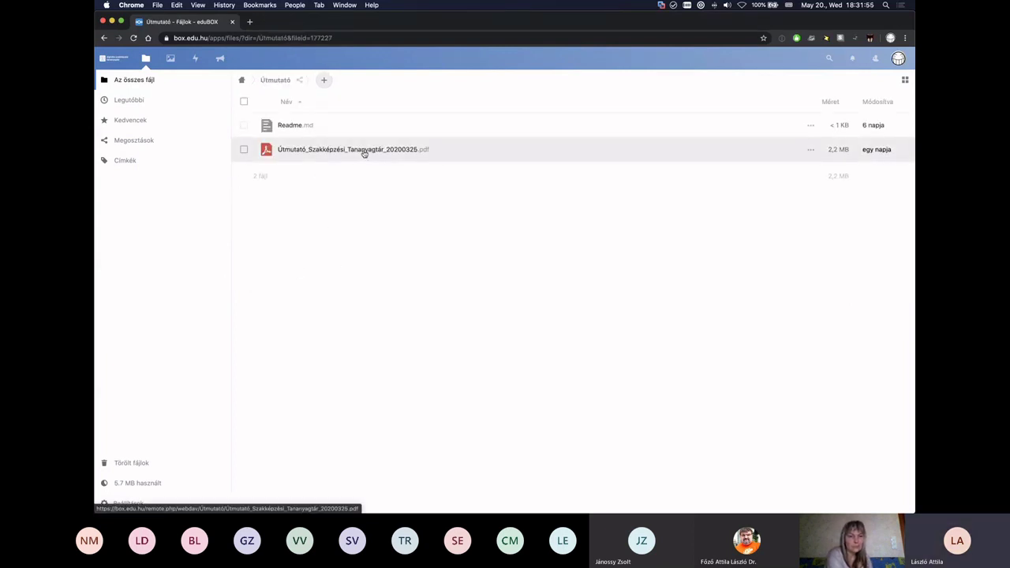
pyautogui.click(810, 125)
pyautogui.click(744, 244)
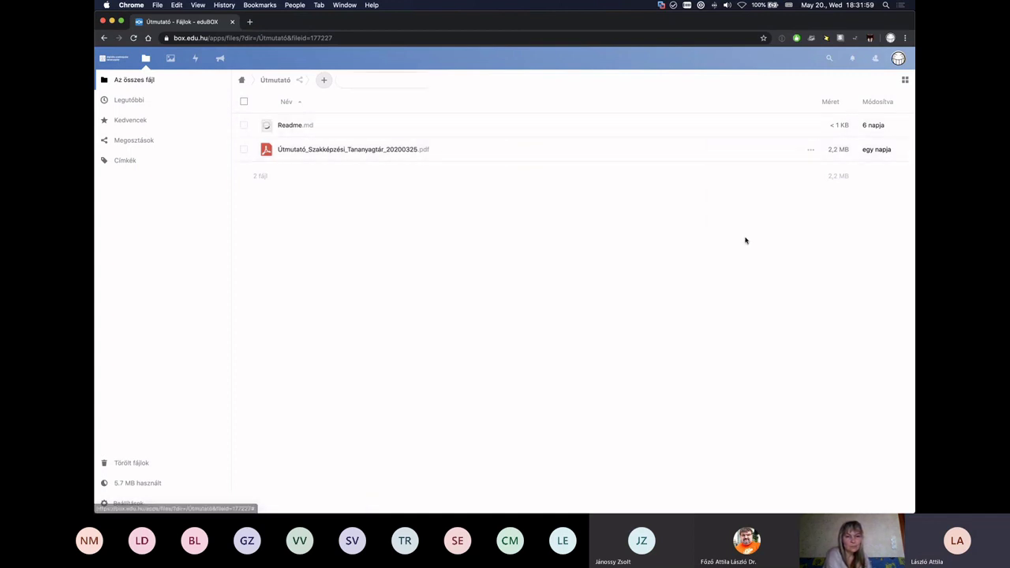
# Select all items in the deleted files, view the restore and permanent deletion actions, and clear the selection.
pyautogui.click(133, 463)
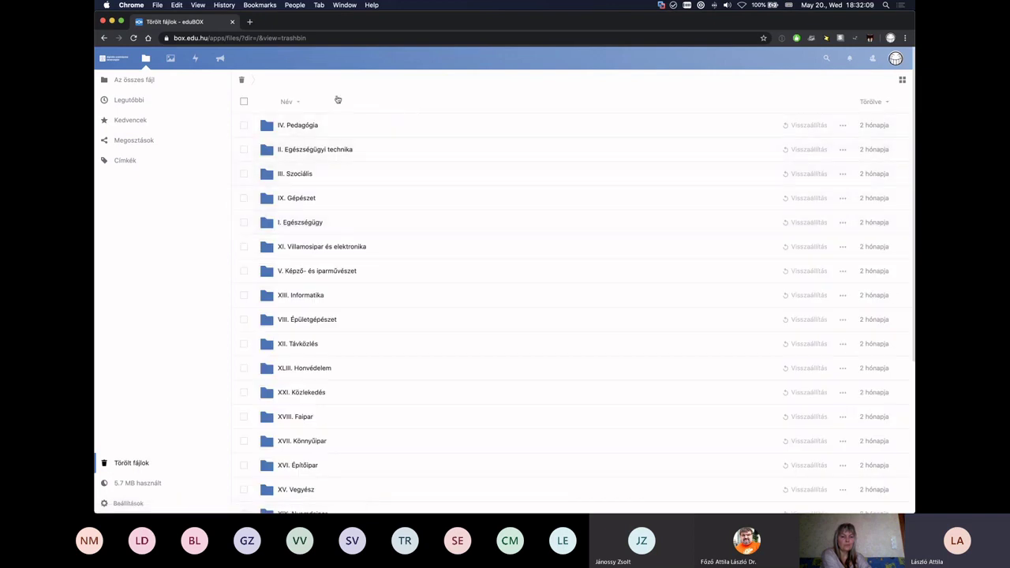
pyautogui.click(244, 103)
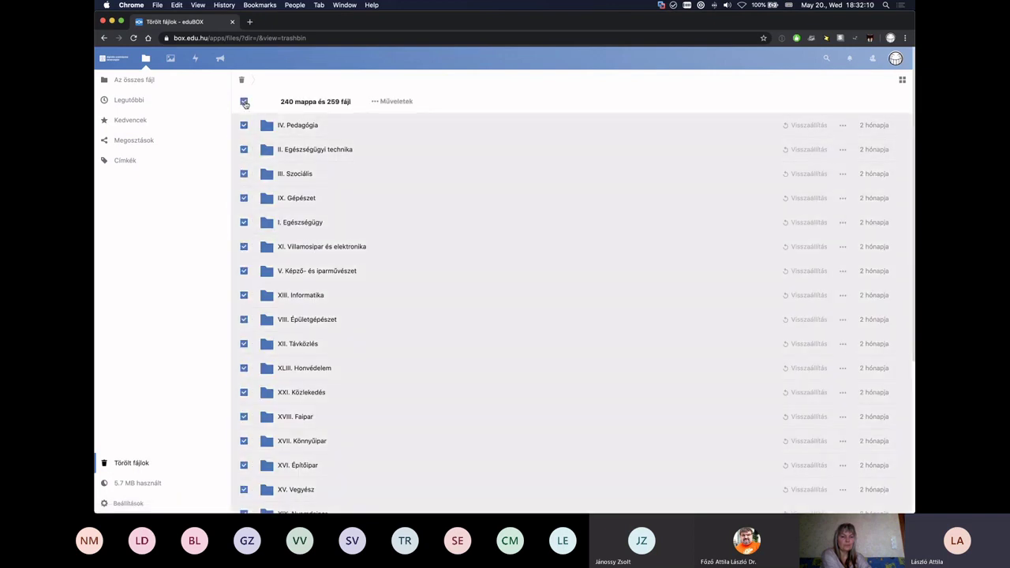
pyautogui.click(395, 102)
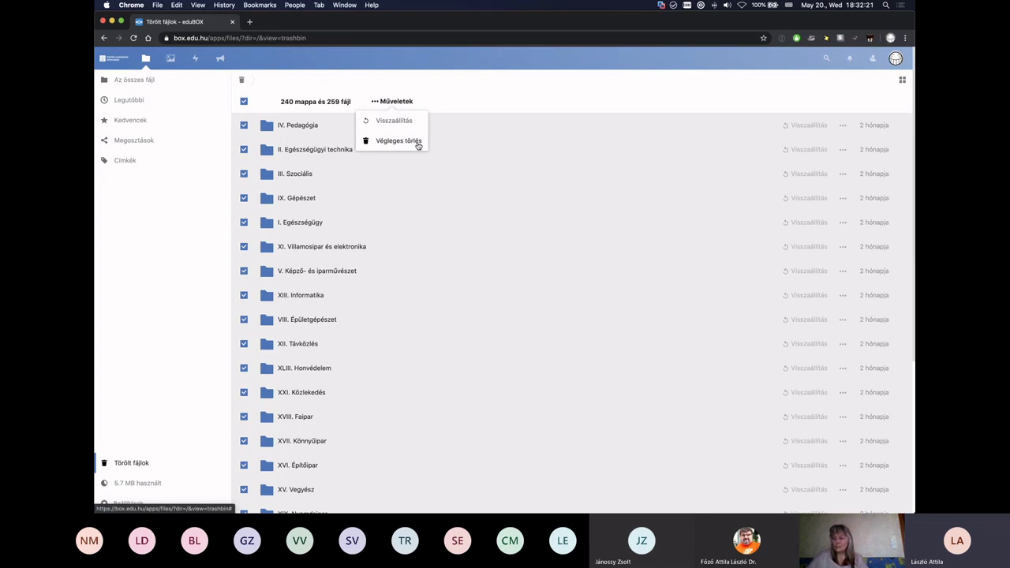
pyautogui.click(251, 89)
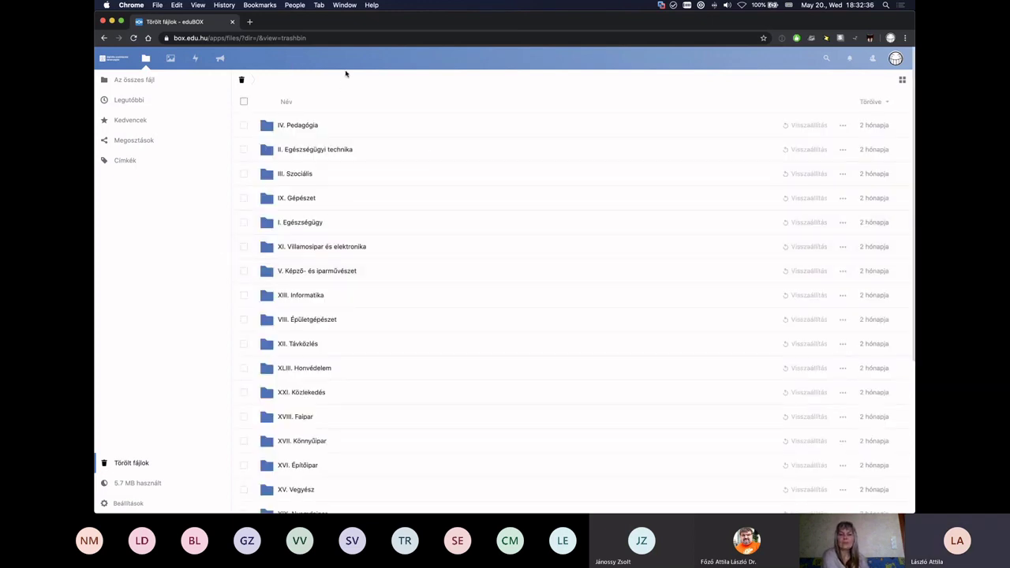
# Open nextcloud.com in a new browser tab and show its desktop and mobile apps download page.
pyautogui.press('super+t')
pyautogui.write('next')
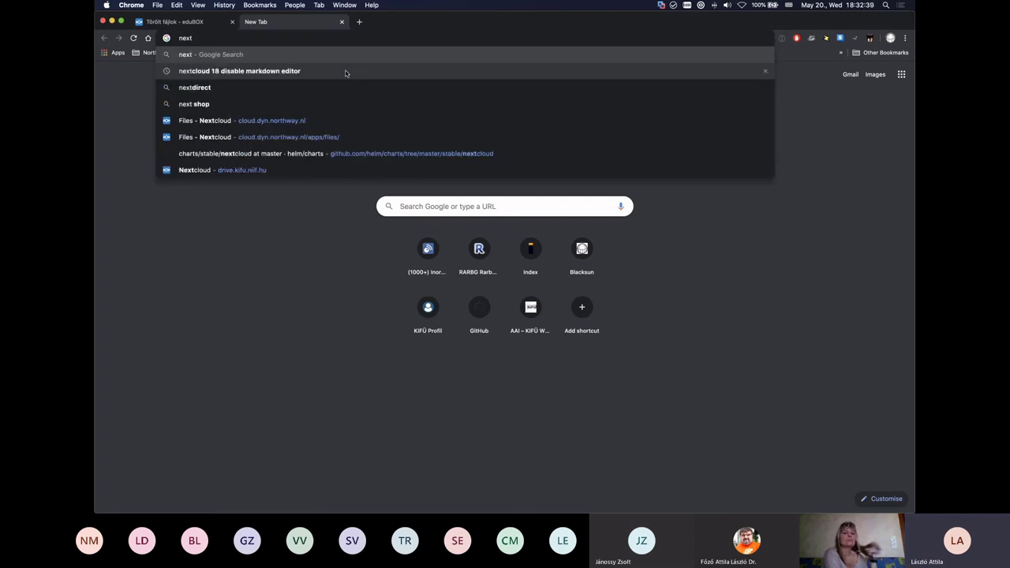
pyautogui.write('cloud')
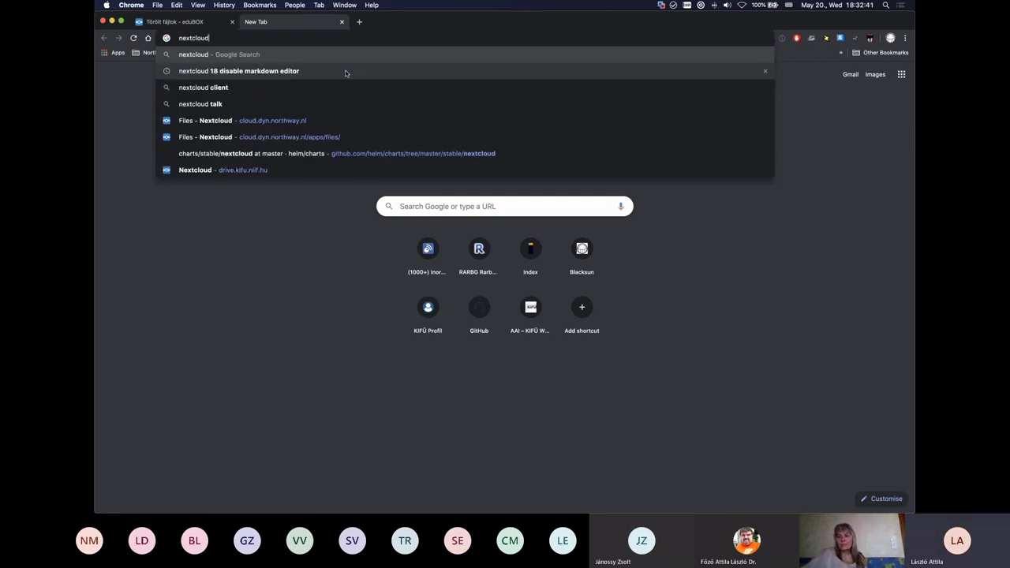
pyautogui.write('.hu')
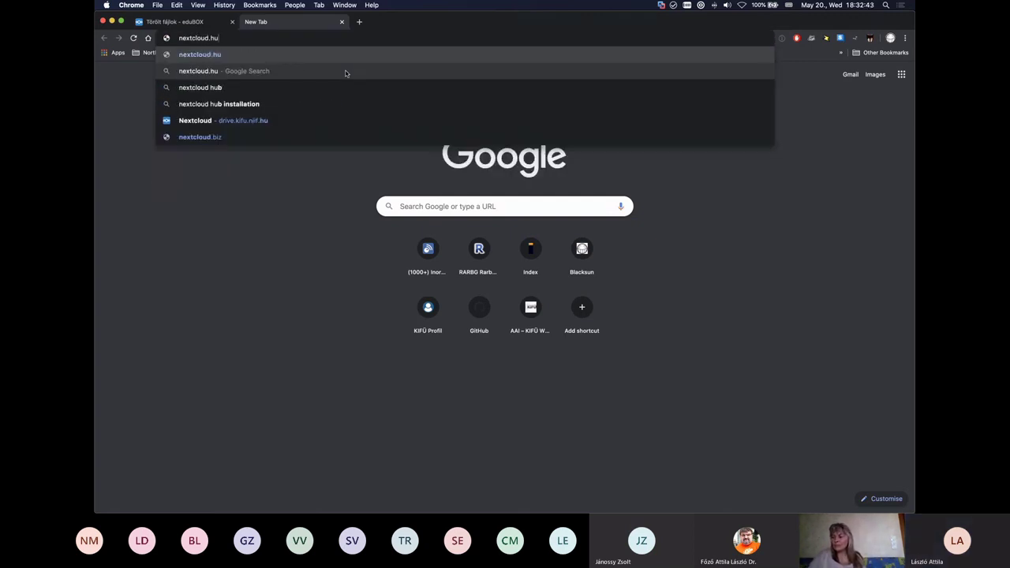
pyautogui.press('BackSpace')
pyautogui.press('BackSpace')
pyautogui.write('com')
pyautogui.press('Return')
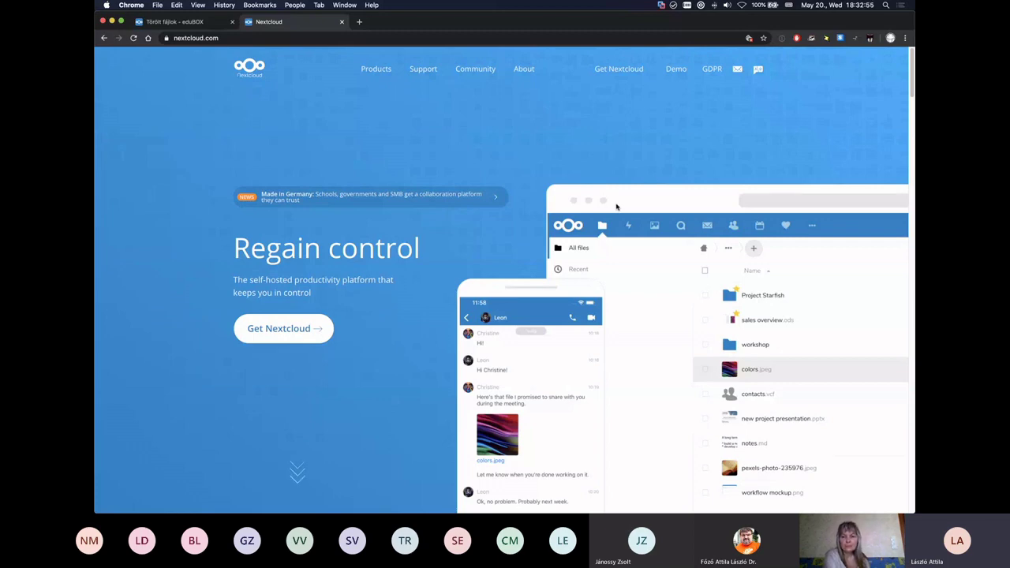
pyautogui.moveTo(618, 71)
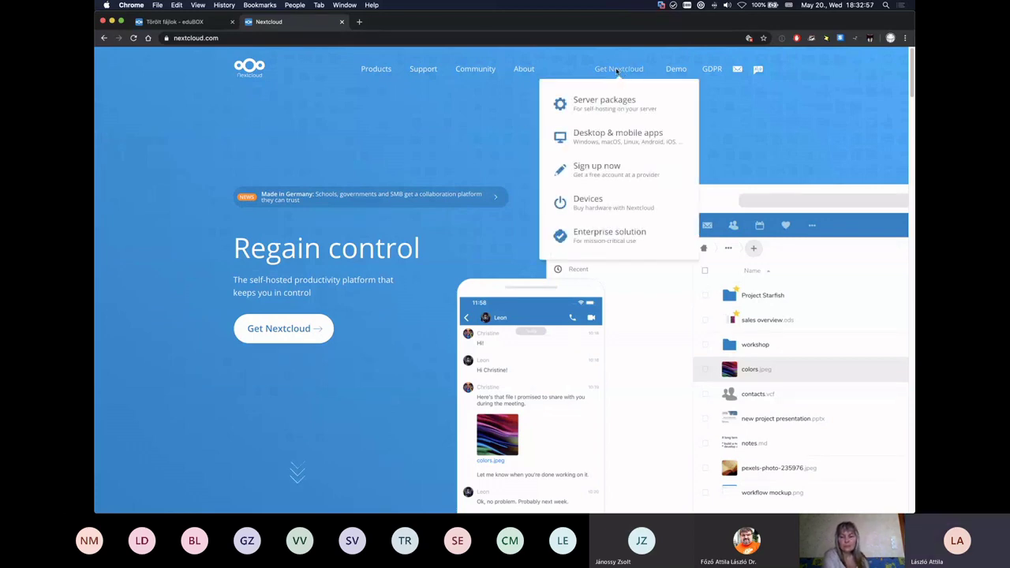
pyautogui.click(604, 134)
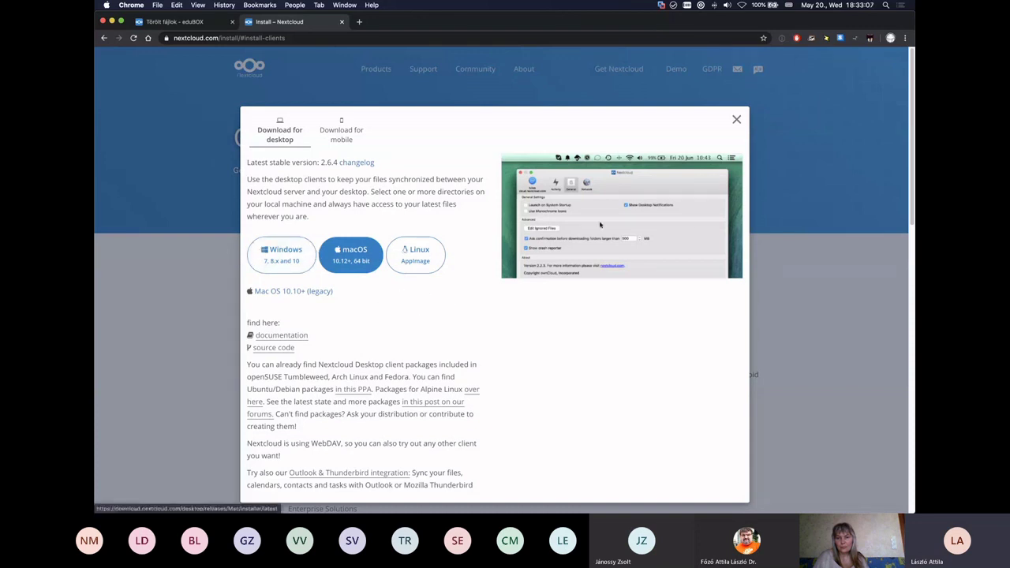
# Open the personal Biztonság settings in eduBOX and review the two-factor authentication and the devices and sessions sections.
pyautogui.click(191, 24)
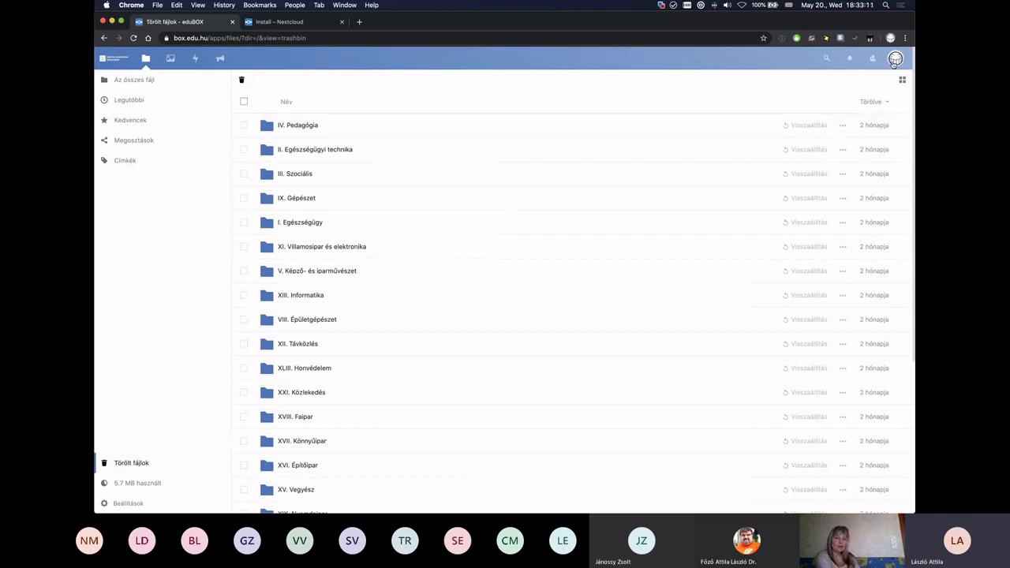
pyautogui.click(894, 60)
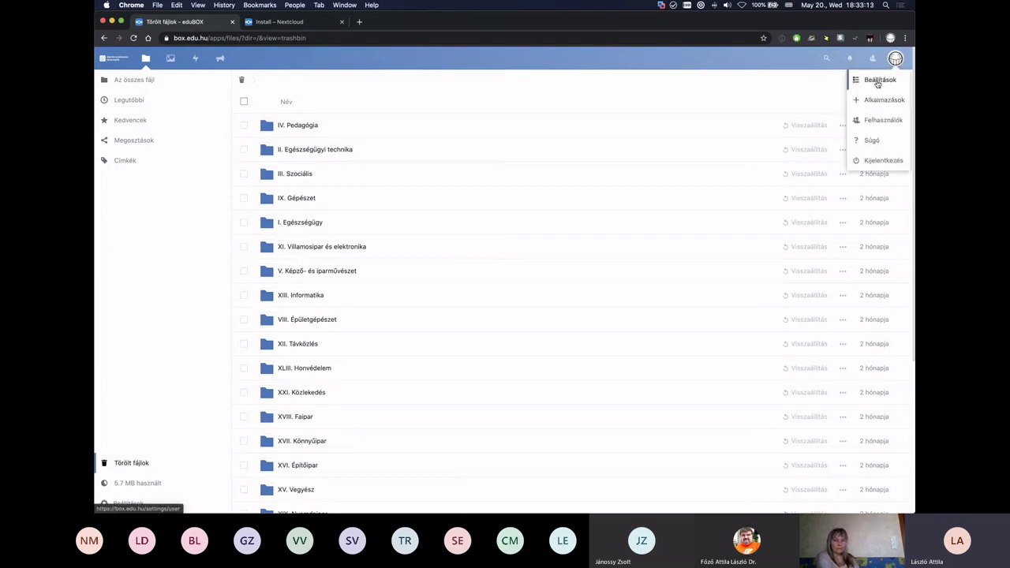
pyautogui.click(877, 82)
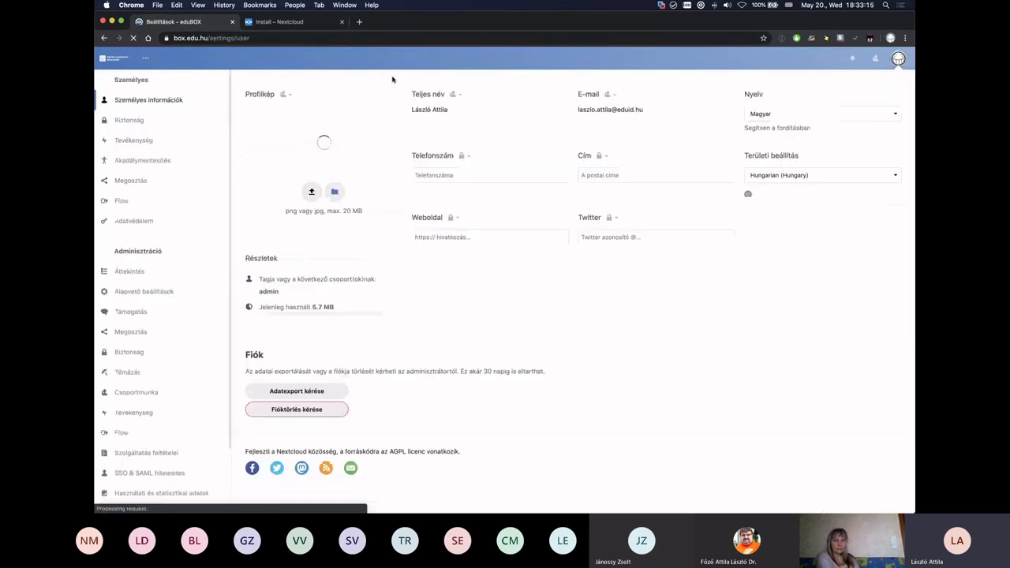
pyautogui.click(118, 119)
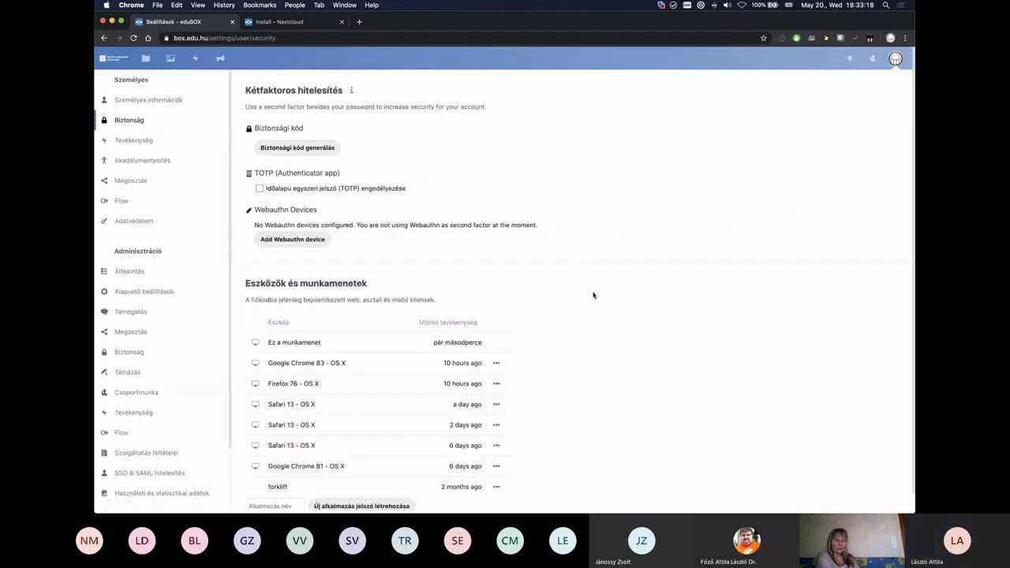
pyautogui.scroll(-1, 593, 295)
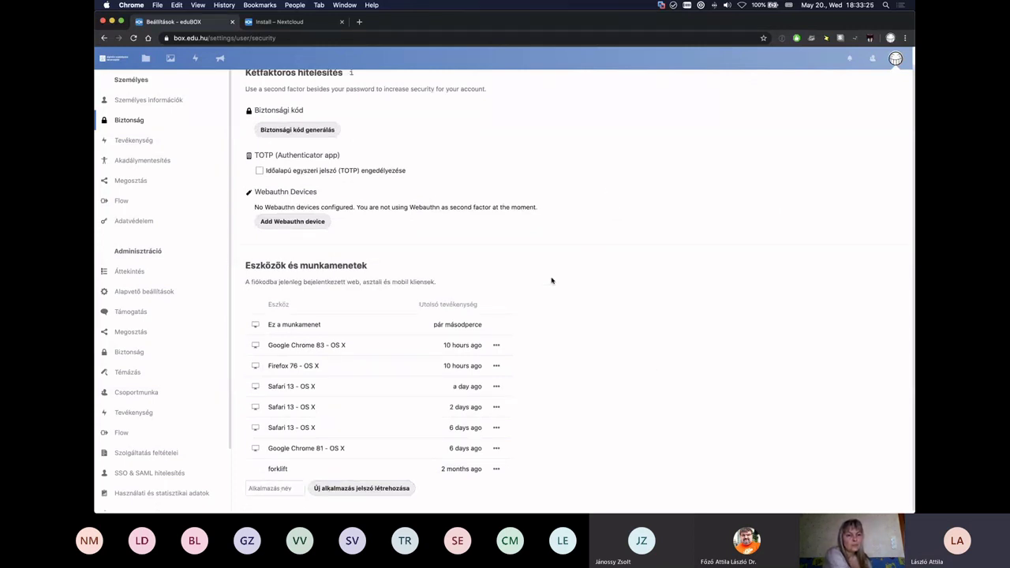
pyautogui.scroll(1, 449, 298)
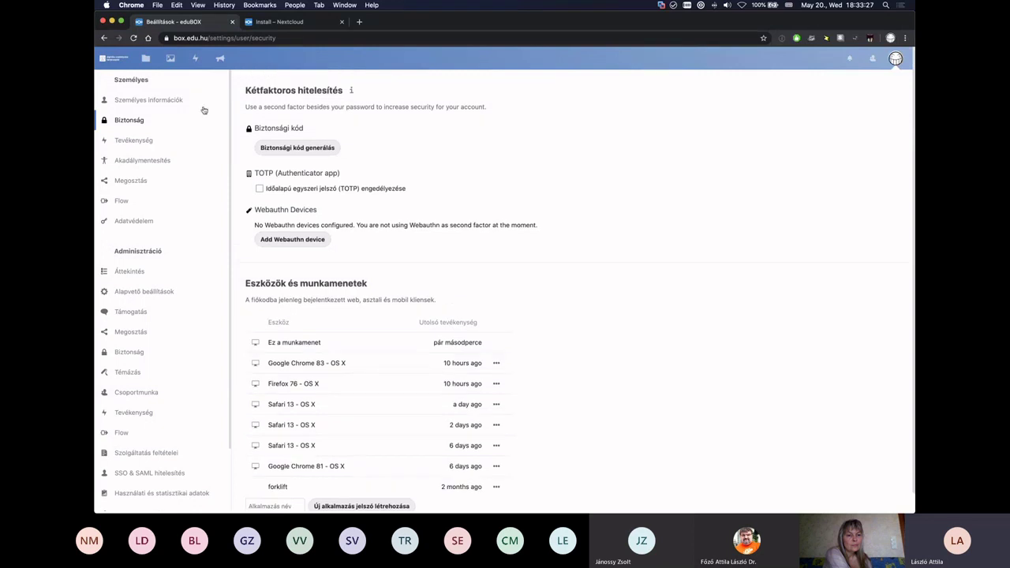
# Revisit the Nextcloud client download page and return to the eduBOX file list.
pyautogui.click(303, 25)
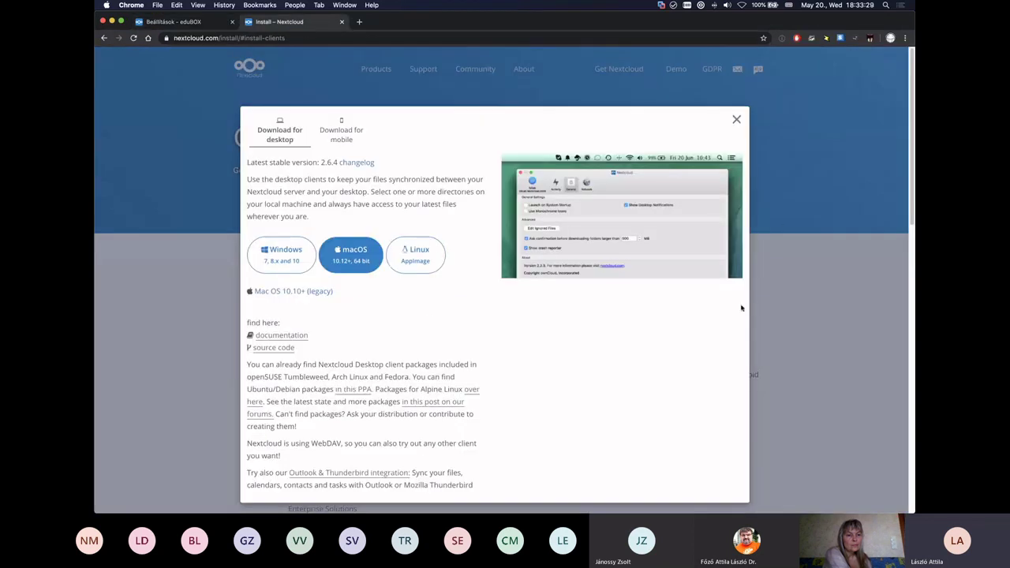
pyautogui.click(188, 26)
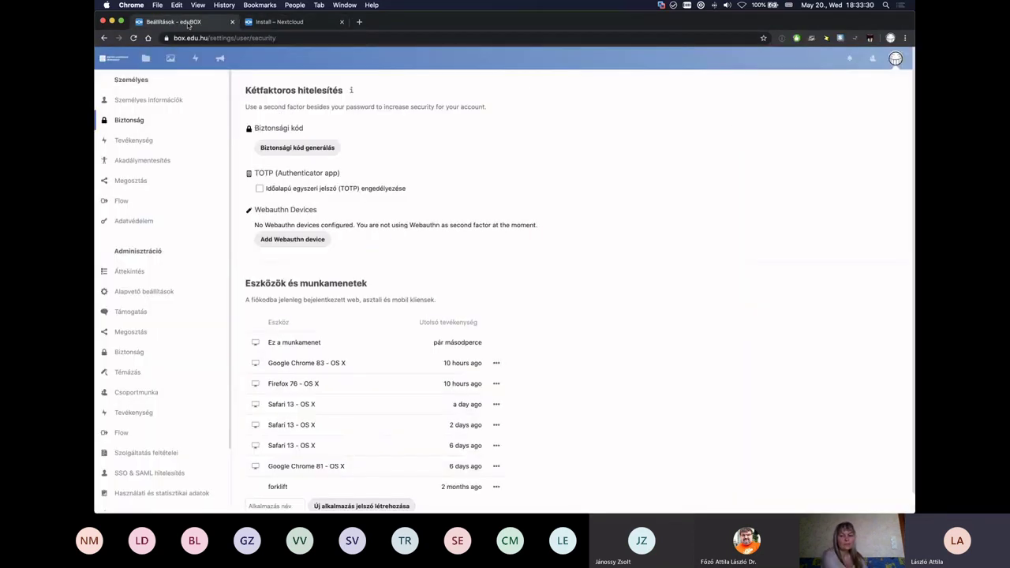
pyautogui.click(145, 57)
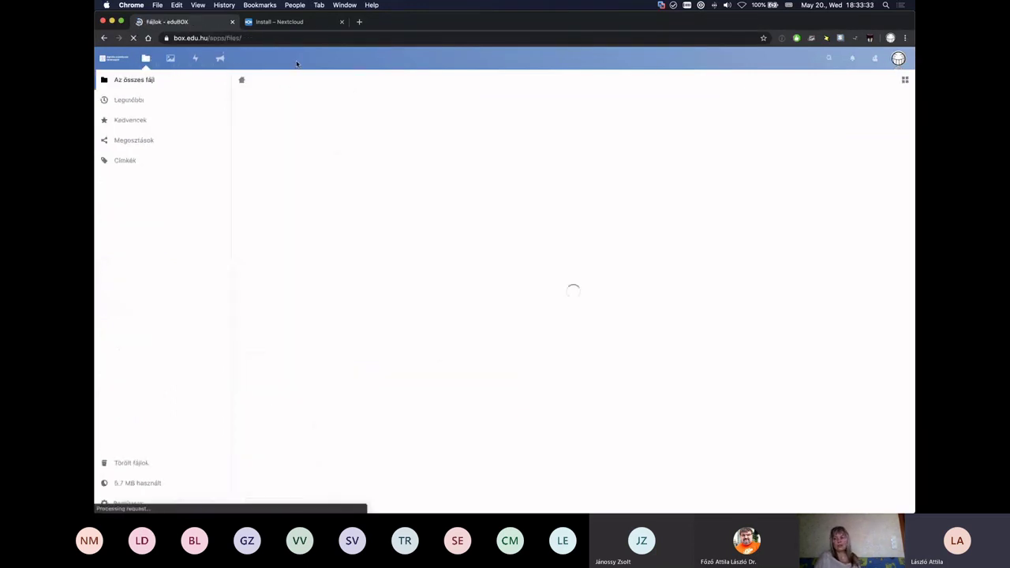